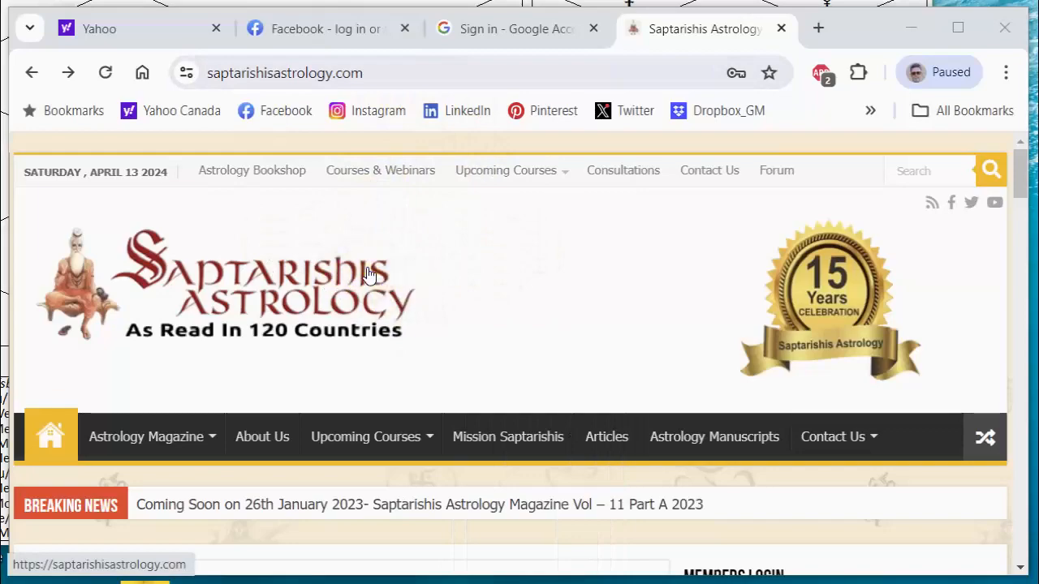
Open the SA Research Software page from the links in the Saptarishis Astrology home page footer.
{"action": "scroll", "coordinate": [457, 286], "scroll_direction": "down", "scroll_amount": 1}
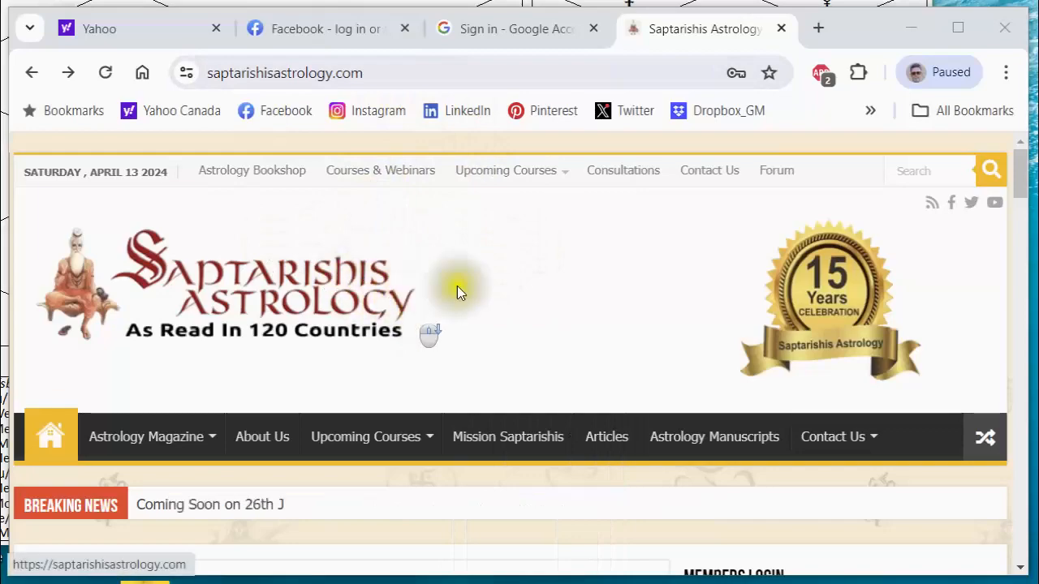
{"action": "left_click_drag", "start_coordinate": [1019, 172], "coordinate": [1020, 535]}
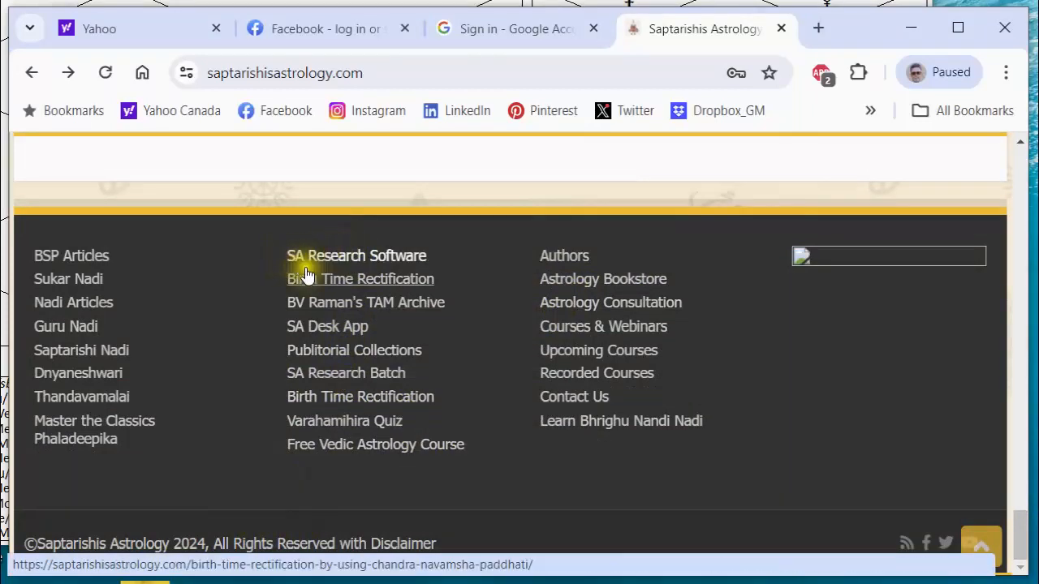
{"action": "left_click", "coordinate": [351, 257]}
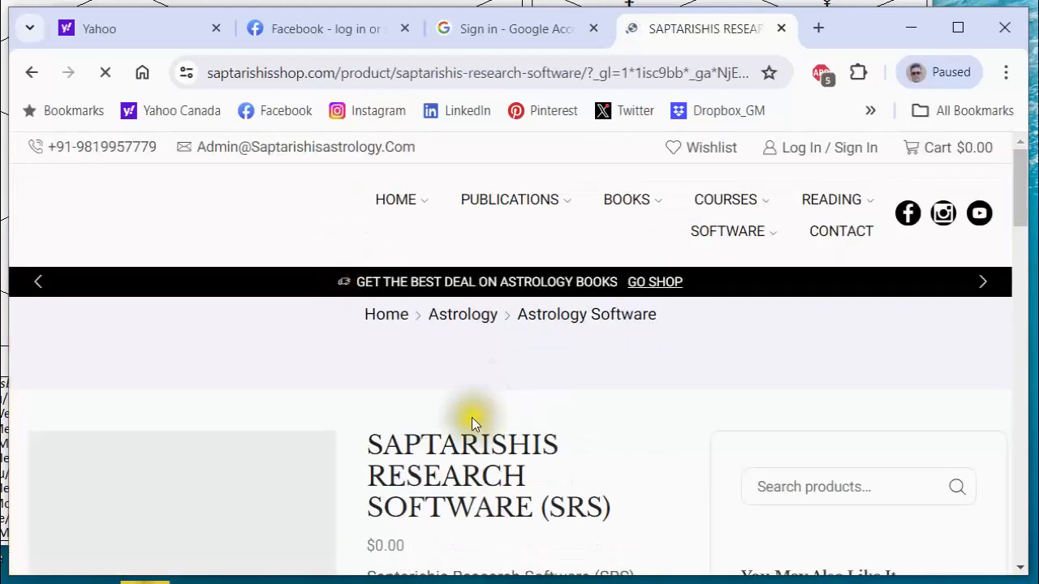
Read the Saptarishis Research Software (SRS) product description, price and availability.
{"action": "scroll", "coordinate": [465, 411], "scroll_direction": "down", "scroll_amount": 4}
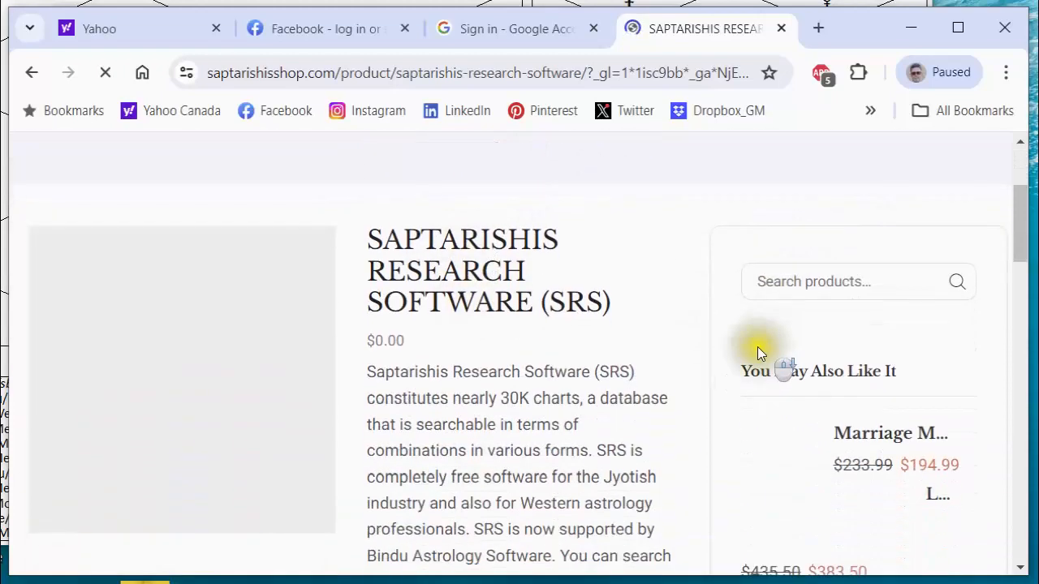
{"action": "scroll", "coordinate": [756, 349], "scroll_direction": "down", "scroll_amount": 3}
{"action": "scroll", "coordinate": [741, 351], "scroll_direction": "up", "scroll_amount": 7}
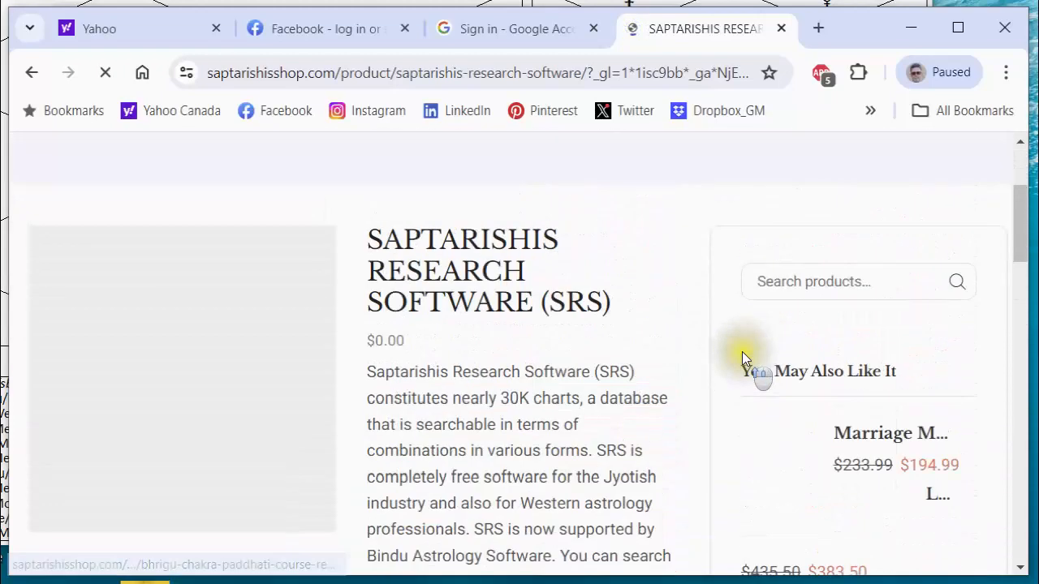
{"action": "scroll", "coordinate": [709, 389], "scroll_direction": "down", "scroll_amount": 4}
{"action": "scroll", "coordinate": [709, 390], "scroll_direction": "up", "scroll_amount": 4}
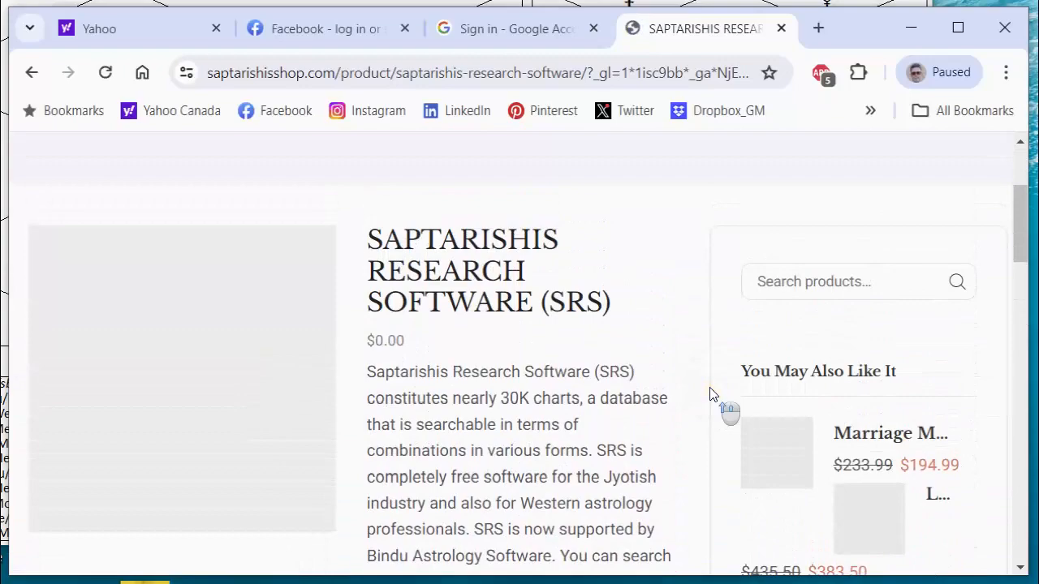
{"action": "scroll", "coordinate": [710, 394], "scroll_direction": "down", "scroll_amount": 4}
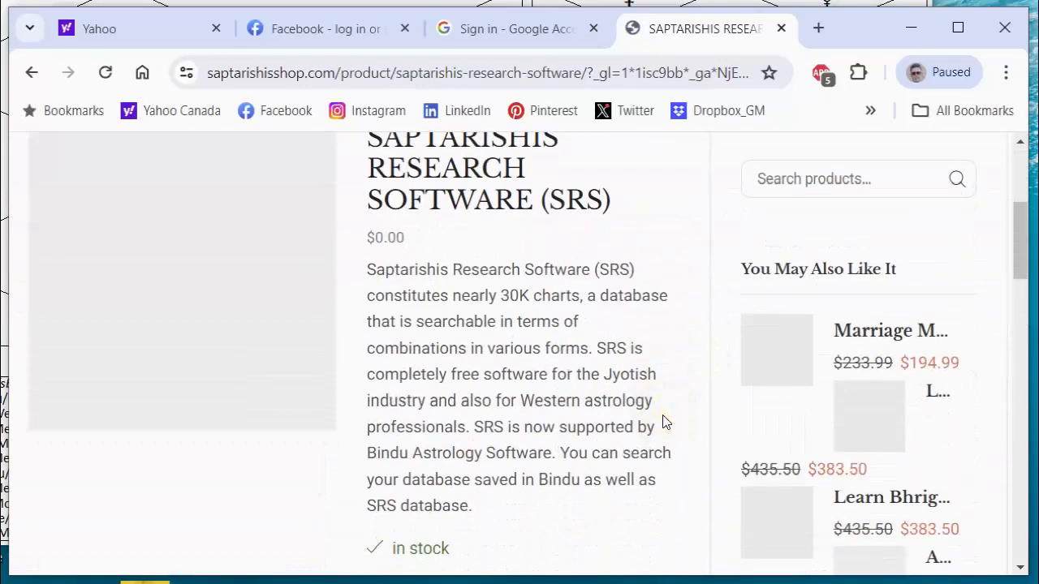
{"action": "scroll", "coordinate": [568, 366], "scroll_direction": "down", "scroll_amount": 3}
{"action": "scroll", "coordinate": [568, 373], "scroll_direction": "down", "scroll_amount": 4}
{"action": "scroll", "coordinate": [568, 380], "scroll_direction": "up", "scroll_amount": 8}
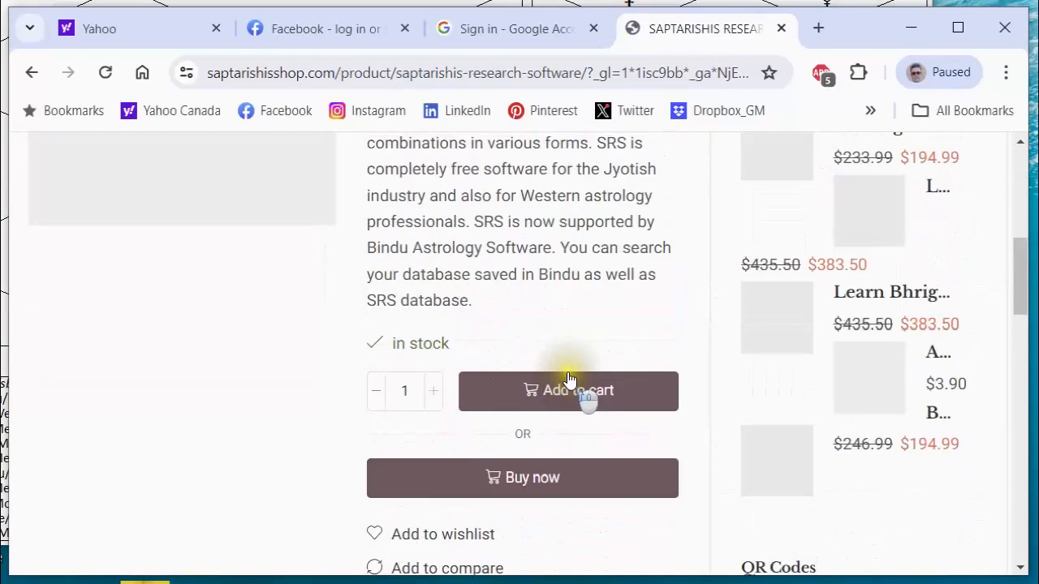
{"action": "scroll", "coordinate": [313, 400], "scroll_direction": "down", "scroll_amount": 2}
{"action": "scroll", "coordinate": [313, 399], "scroll_direction": "down", "scroll_amount": 1}
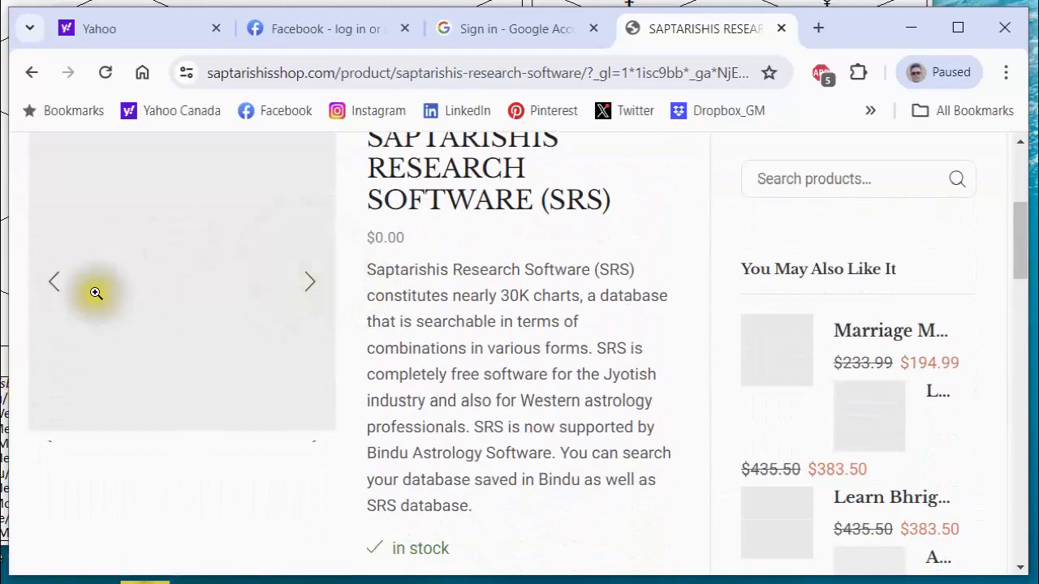
Examine the purchase options for the Saptarishis Research Software, including the Buy now option.
{"action": "scroll", "coordinate": [333, 297], "scroll_direction": "up", "scroll_amount": 4}
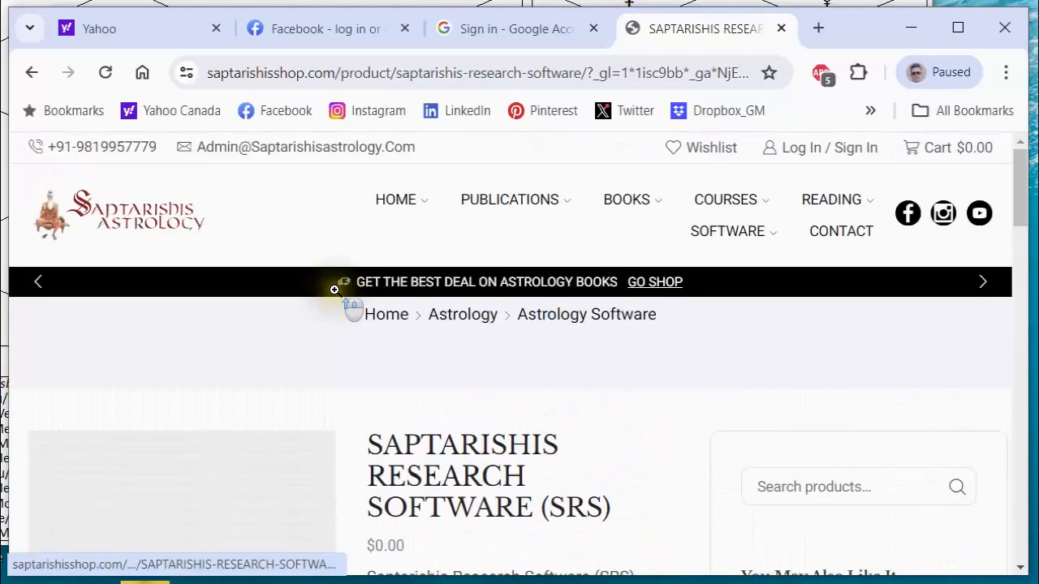
{"action": "scroll", "coordinate": [439, 357], "scroll_direction": "down", "scroll_amount": 3}
{"action": "scroll", "coordinate": [439, 357], "scroll_direction": "down", "scroll_amount": 7}
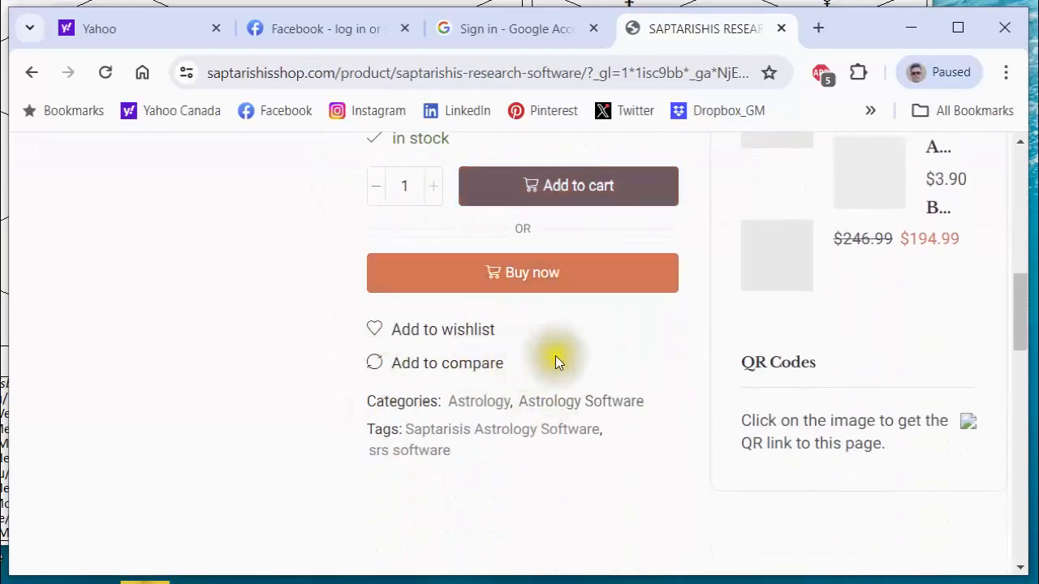
{"action": "scroll", "coordinate": [555, 357], "scroll_direction": "up", "scroll_amount": 2}
{"action": "scroll", "coordinate": [511, 410], "scroll_direction": "down", "scroll_amount": 1}
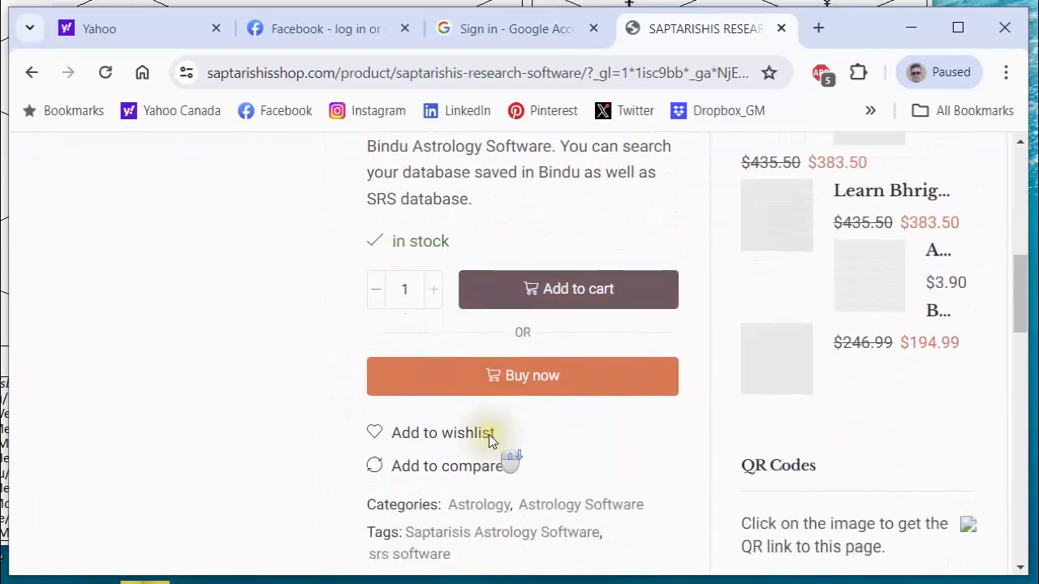
{"action": "left_click", "coordinate": [523, 379]}
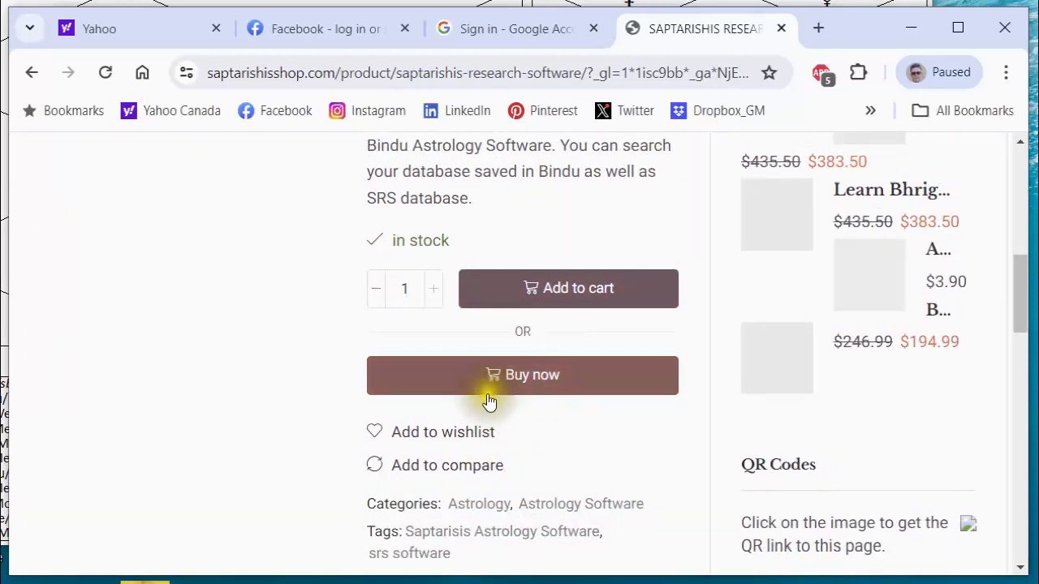
{"action": "scroll", "coordinate": [496, 390], "scroll_direction": "down", "scroll_amount": 1}
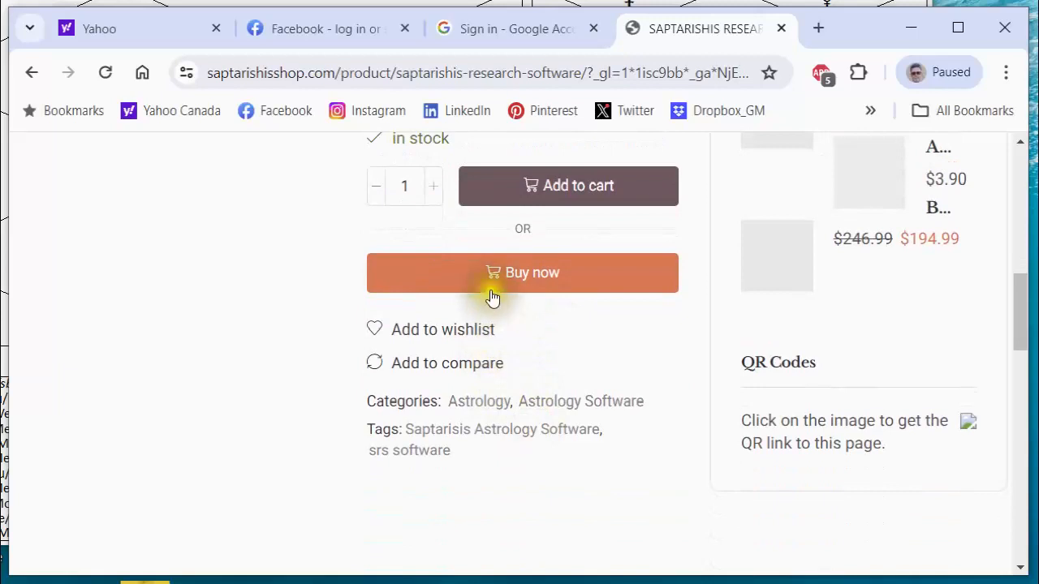
{"action": "scroll", "coordinate": [528, 294], "scroll_direction": "up", "scroll_amount": 1}
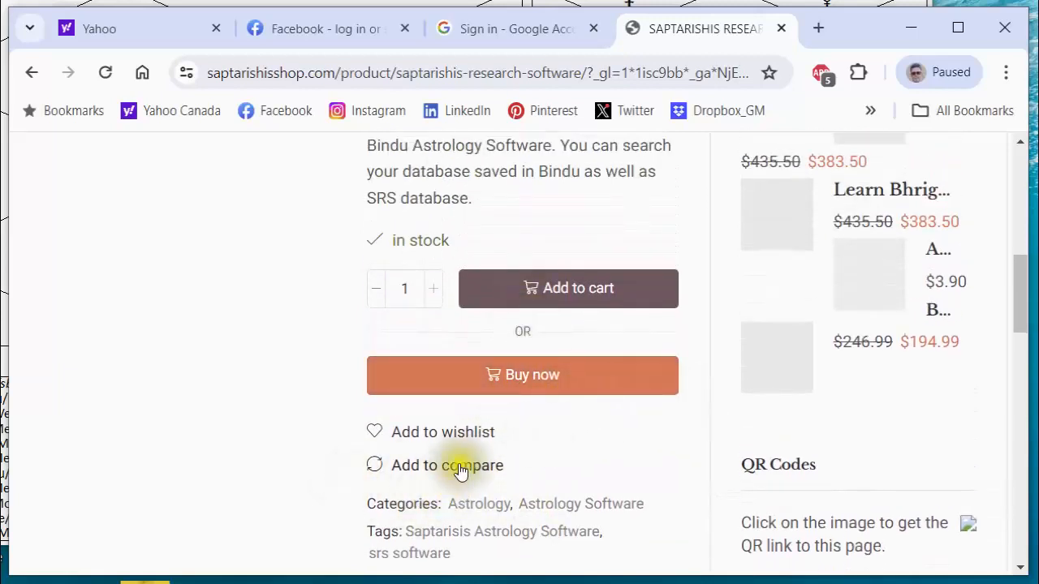
{"action": "scroll", "coordinate": [524, 425], "scroll_direction": "up", "scroll_amount": 2}
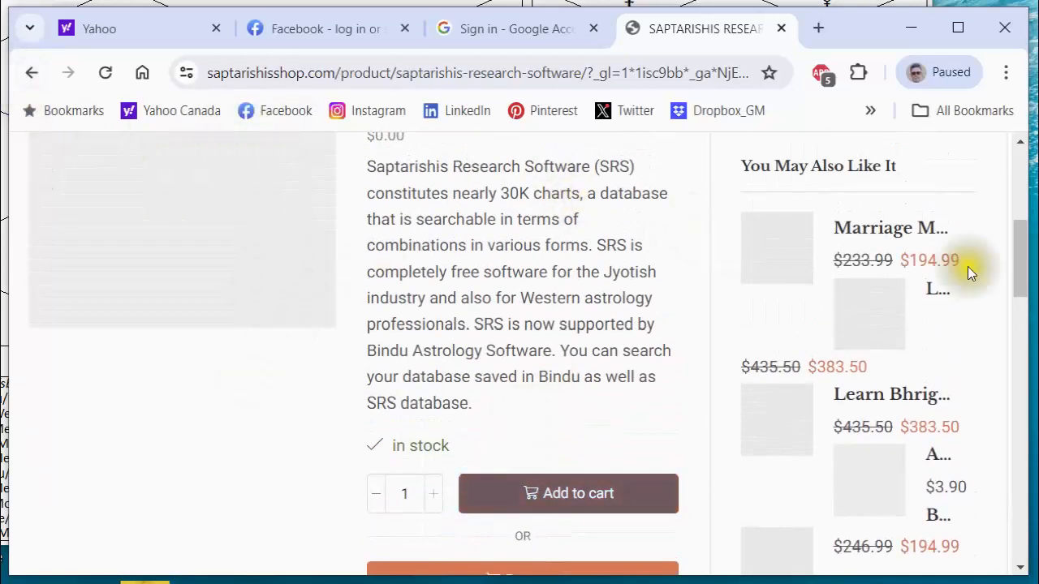
Return to the Saptarishis Astrology home page and review its footer links, header links and members login area.
{"action": "left_click", "coordinate": [31, 72]}
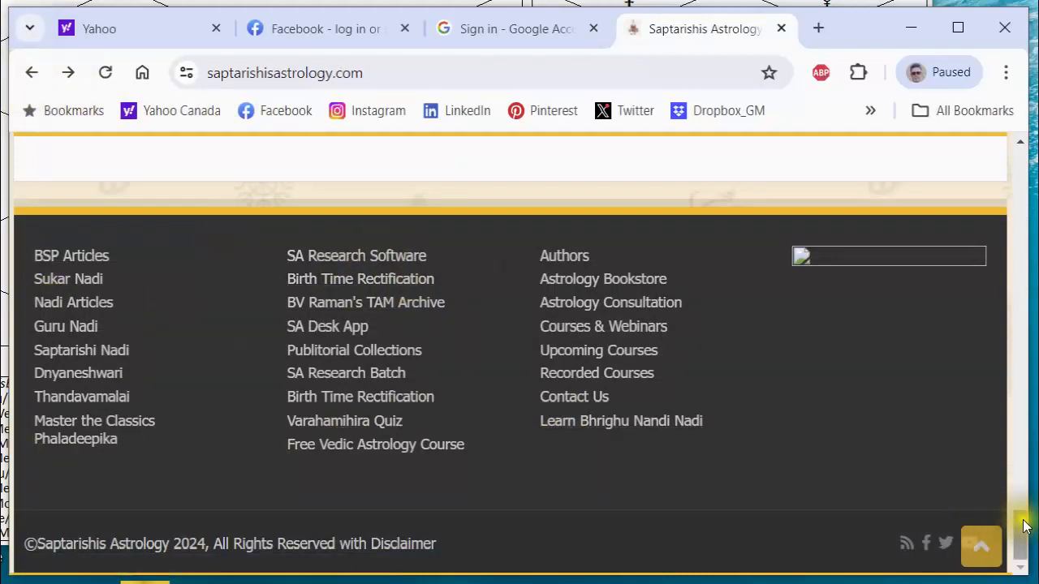
{"action": "left_click_drag", "start_coordinate": [1026, 526], "coordinate": [1024, 142]}
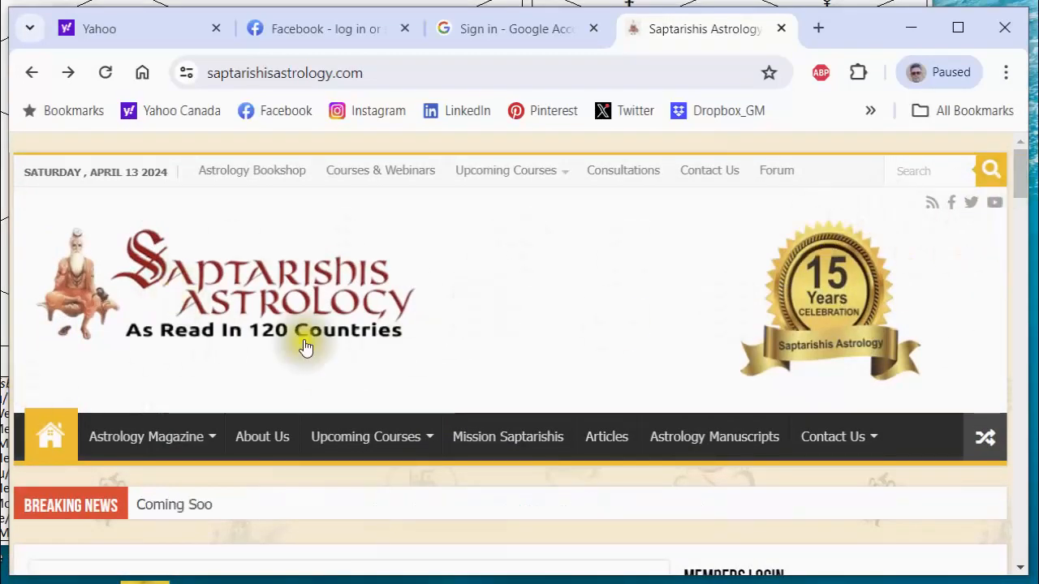
{"action": "left_click_drag", "start_coordinate": [1021, 197], "coordinate": [1021, 537]}
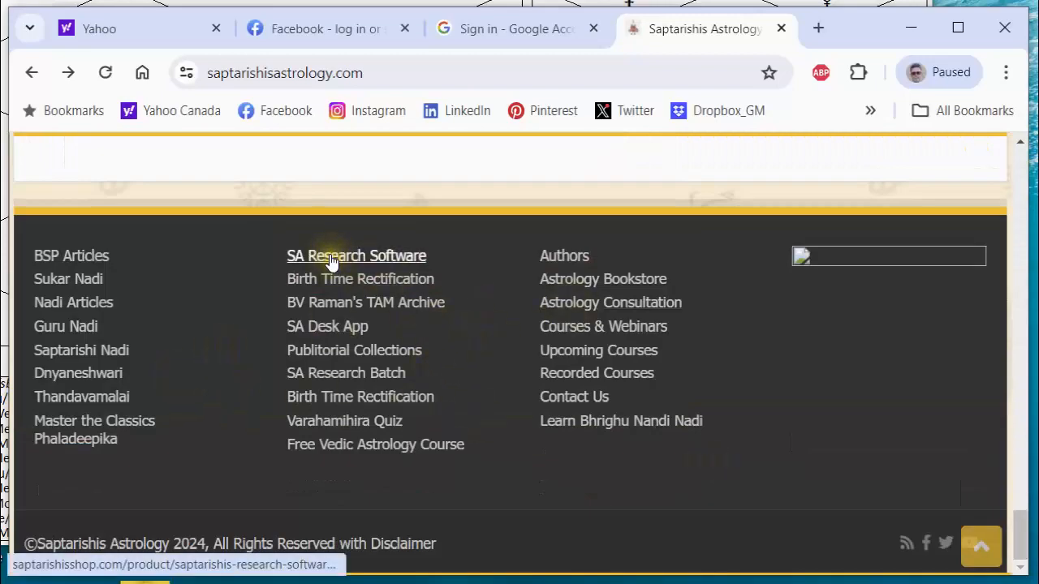
{"action": "left_click_drag", "start_coordinate": [1021, 521], "coordinate": [1020, 150]}
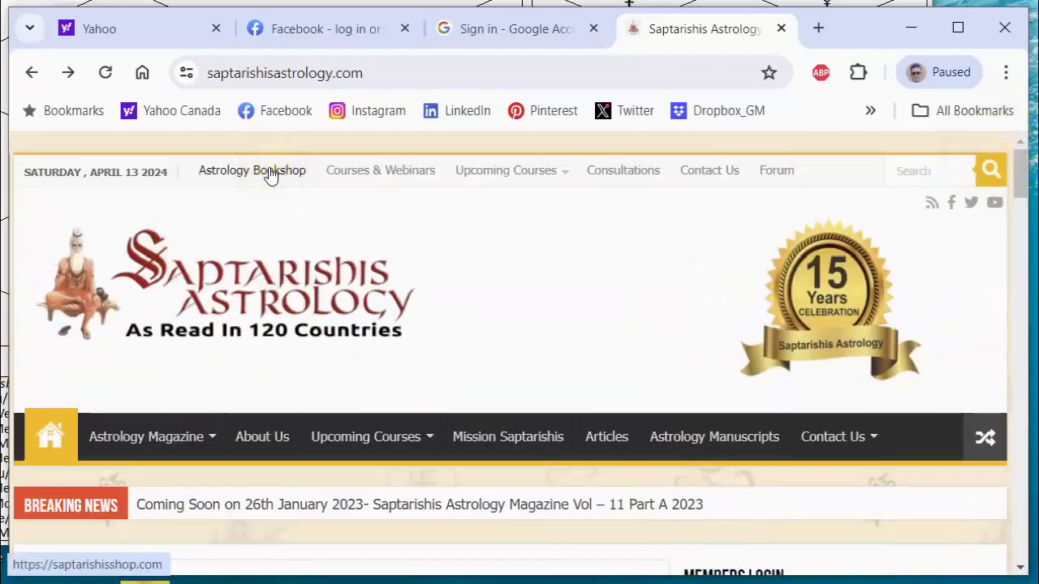
{"action": "scroll", "coordinate": [917, 488], "scroll_direction": "down", "scroll_amount": 2}
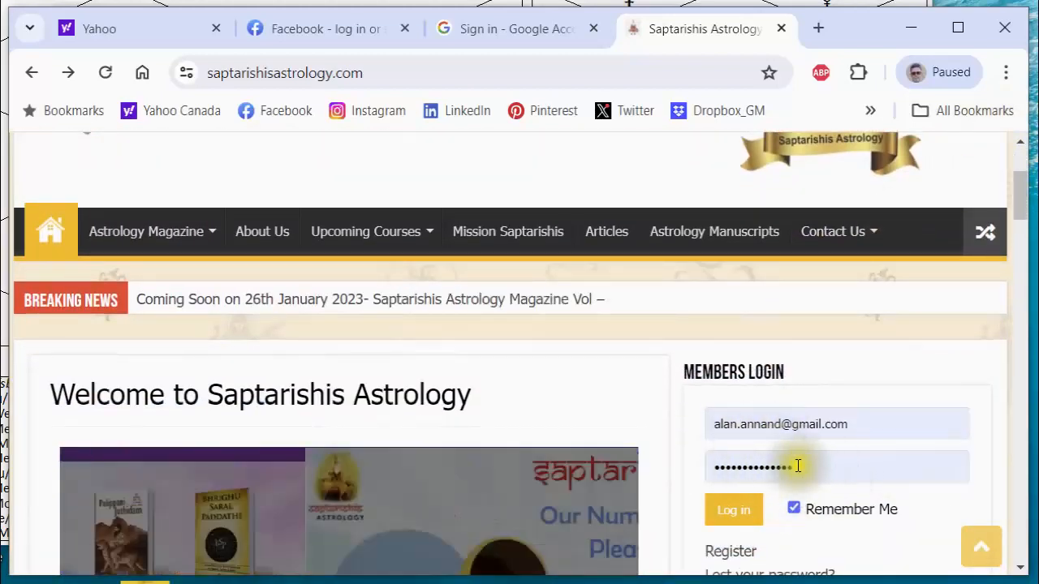
{"action": "scroll", "coordinate": [781, 492], "scroll_direction": "up", "scroll_amount": 2}
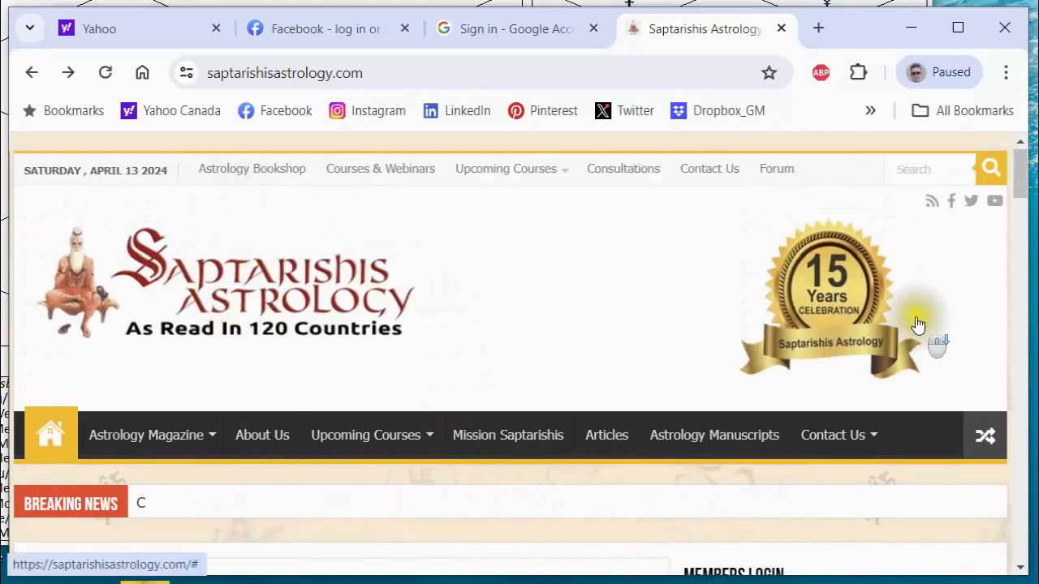
{"action": "scroll", "coordinate": [792, 319], "scroll_direction": "down", "scroll_amount": 4}
{"action": "scroll", "coordinate": [730, 334], "scroll_direction": "up", "scroll_amount": 5}
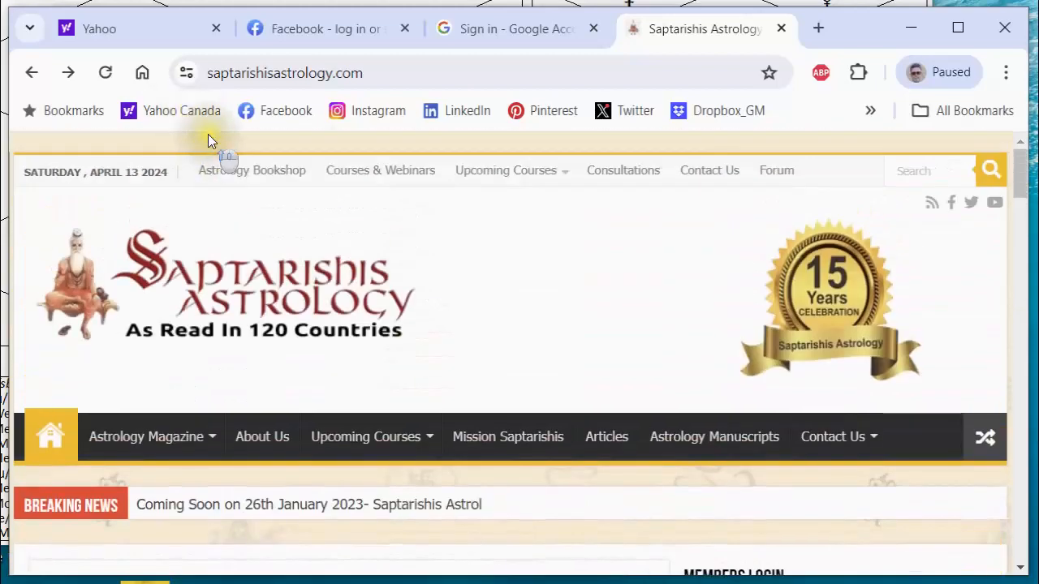
Go to the Astrology Bookshop and open Saptarishis Research Software from its software category.
{"action": "left_click", "coordinate": [278, 174]}
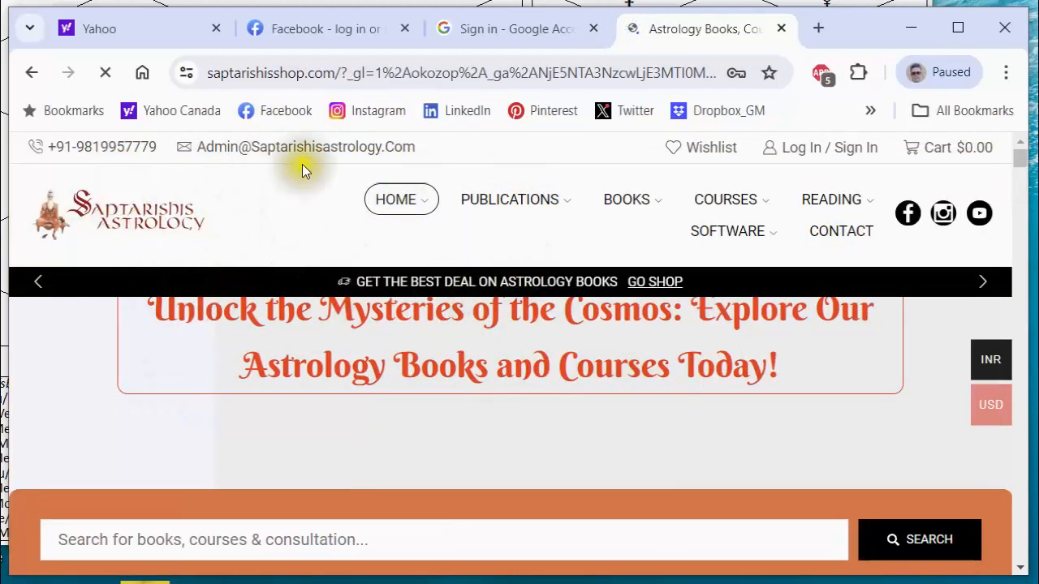
{"action": "mouse_move", "coordinate": [754, 237]}
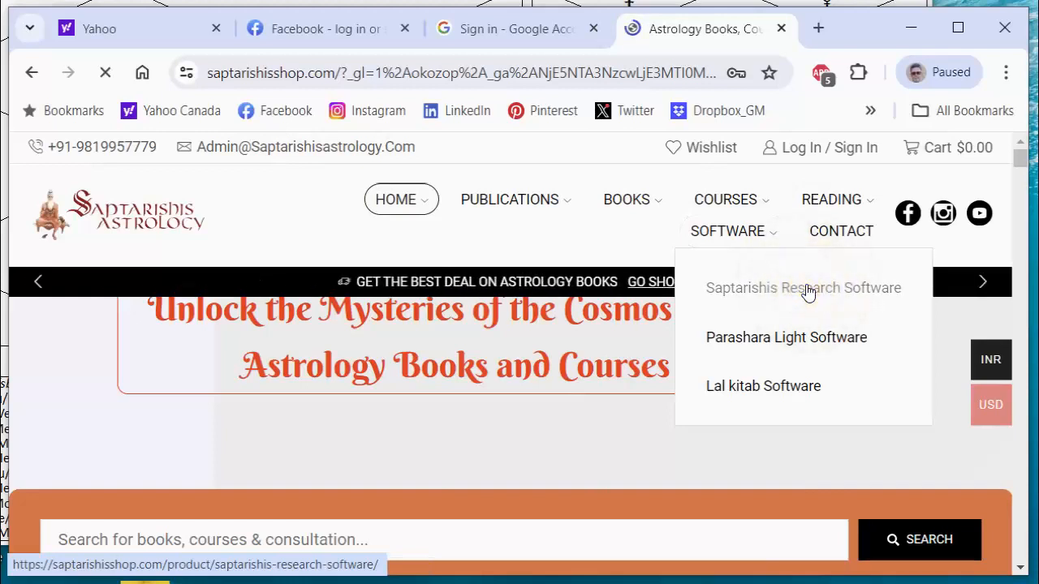
{"action": "scroll", "coordinate": [806, 289], "scroll_direction": "down", "scroll_amount": 2}
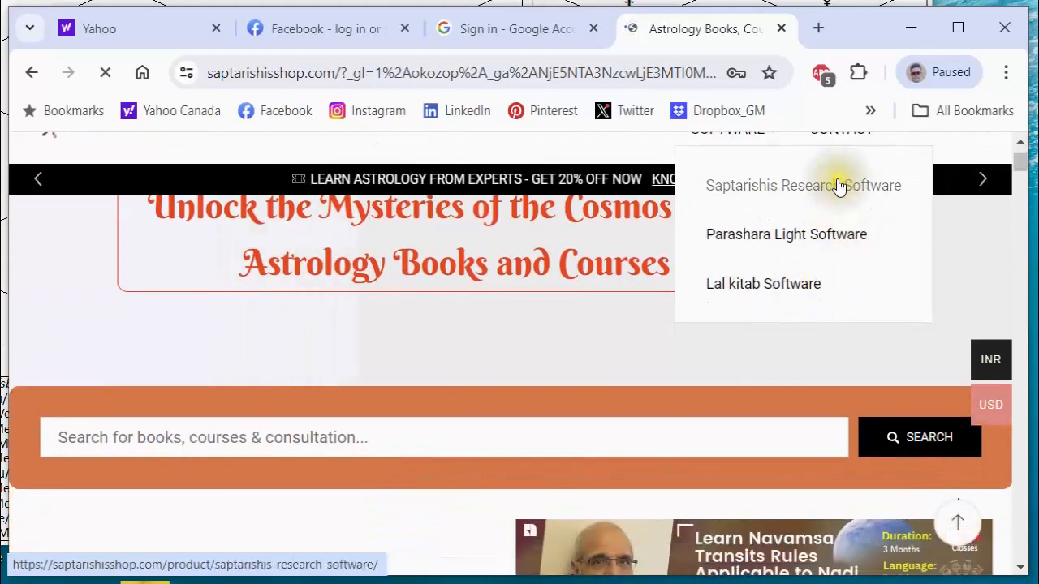
{"action": "left_click", "coordinate": [837, 186]}
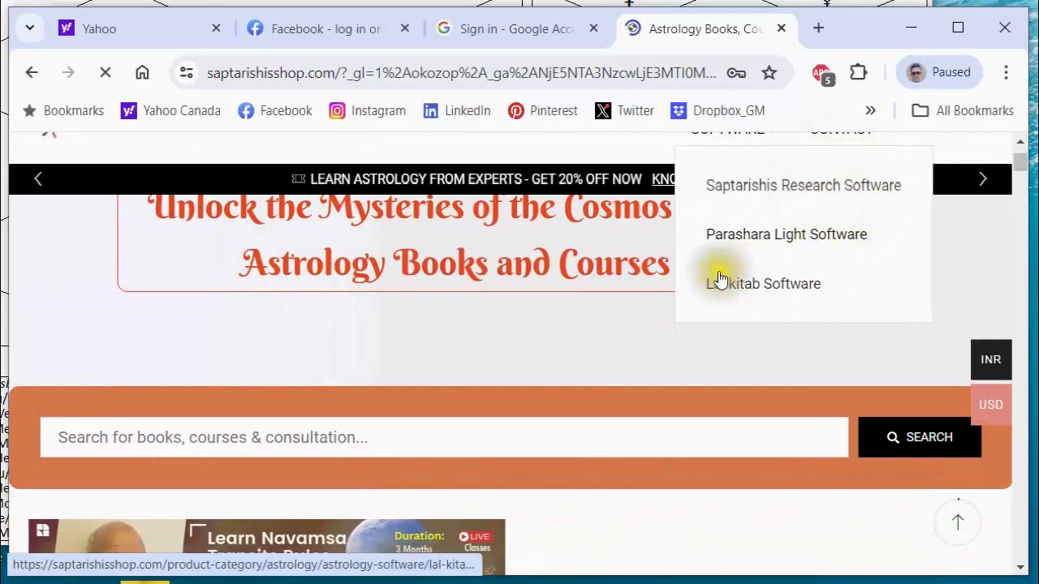
Examine the shop's Saptarishis Research Software page, including its product images, description, and cart and purchase options.
{"action": "scroll", "coordinate": [718, 271], "scroll_direction": "down", "scroll_amount": 2}
{"action": "scroll", "coordinate": [708, 282], "scroll_direction": "down", "scroll_amount": 3}
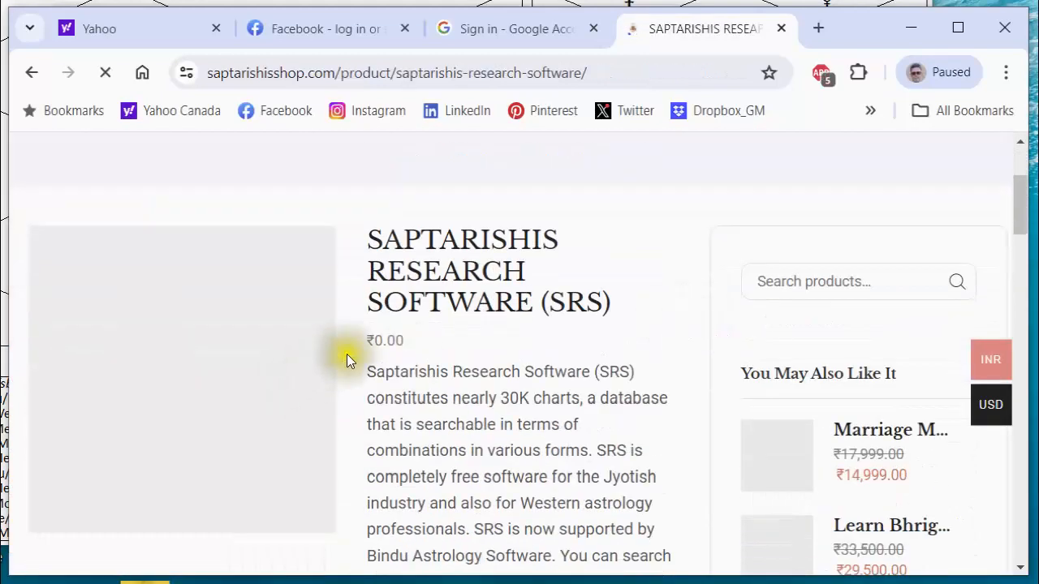
{"action": "scroll", "coordinate": [259, 335], "scroll_direction": "up", "scroll_amount": 3}
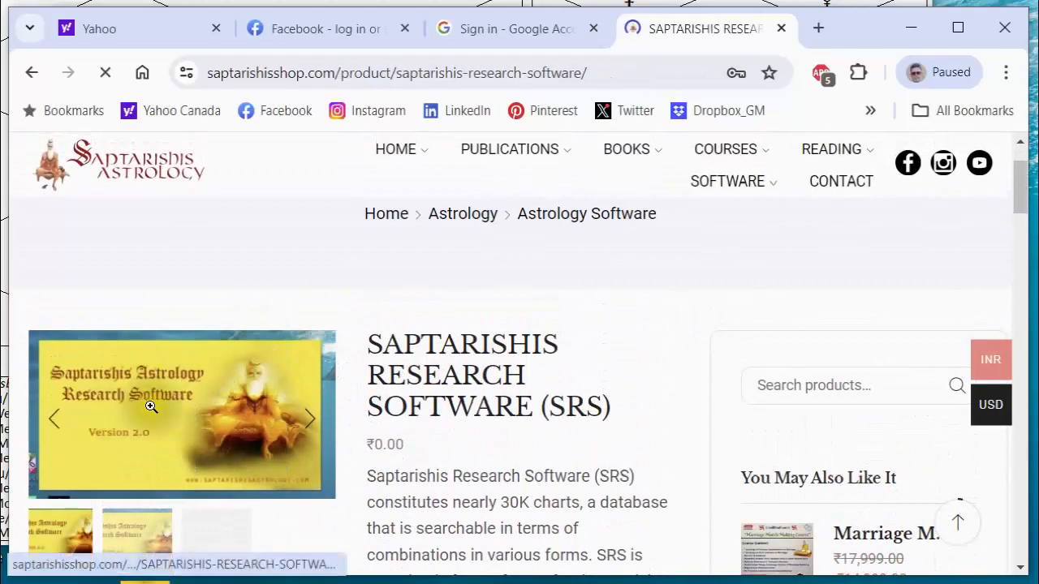
{"action": "scroll", "coordinate": [168, 445], "scroll_direction": "down", "scroll_amount": 2}
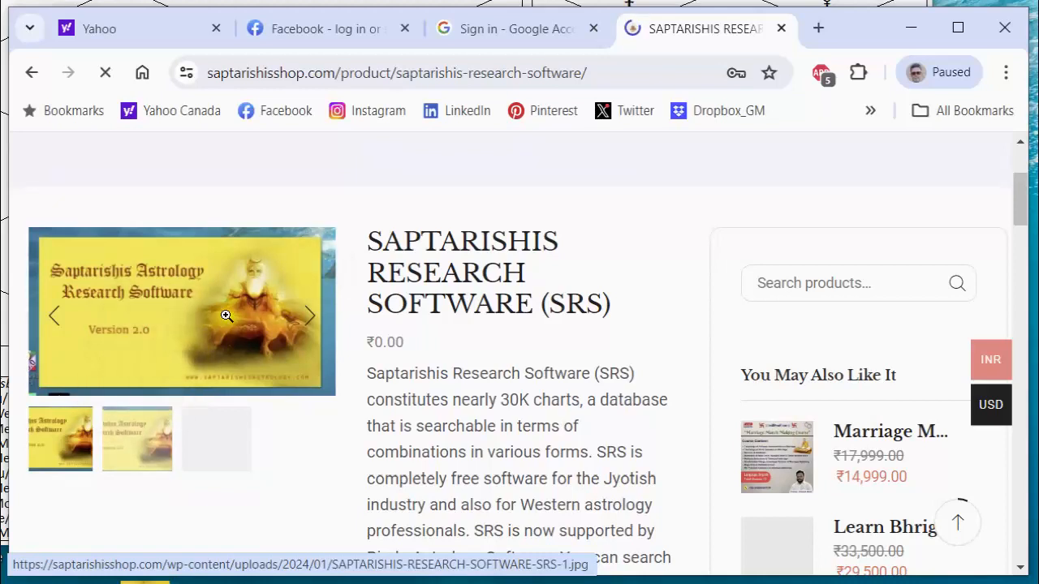
{"action": "scroll", "coordinate": [461, 387], "scroll_direction": "down", "scroll_amount": 3}
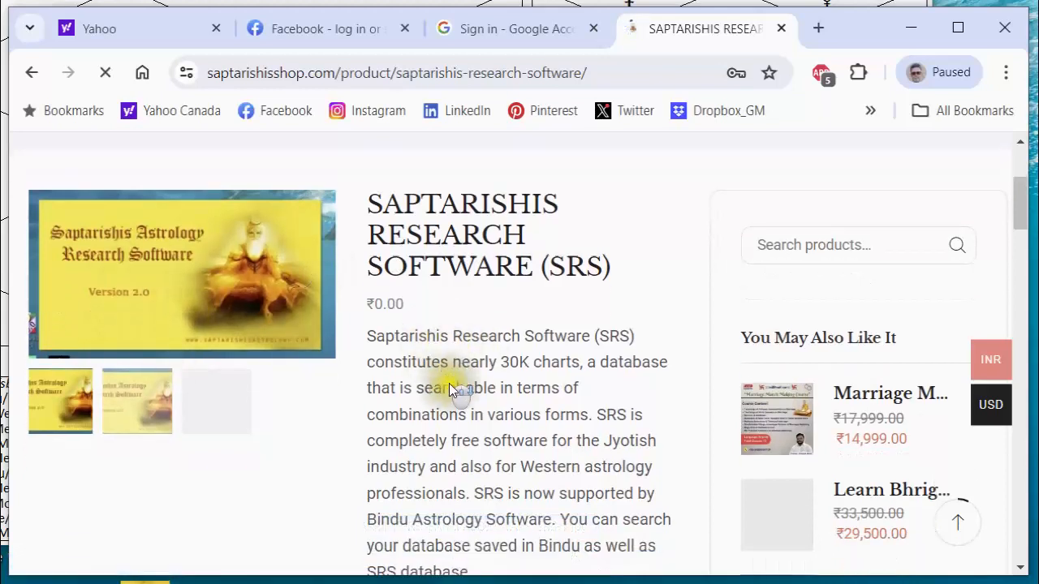
{"action": "scroll", "coordinate": [462, 387], "scroll_direction": "down", "scroll_amount": 2}
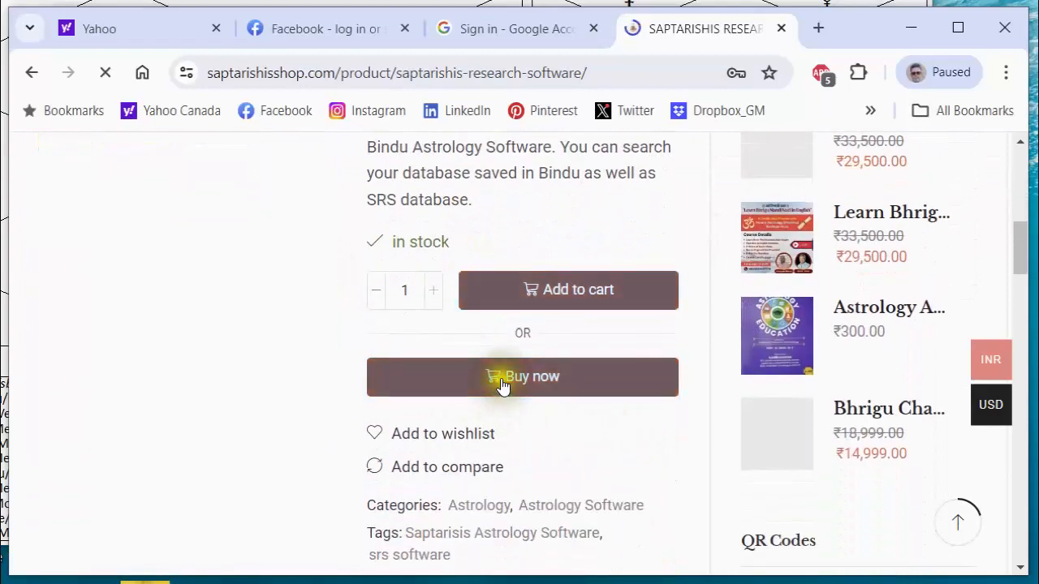
{"action": "scroll", "coordinate": [569, 420], "scroll_direction": "up", "scroll_amount": 9}
{"action": "scroll", "coordinate": [607, 436], "scroll_direction": "down", "scroll_amount": 5}
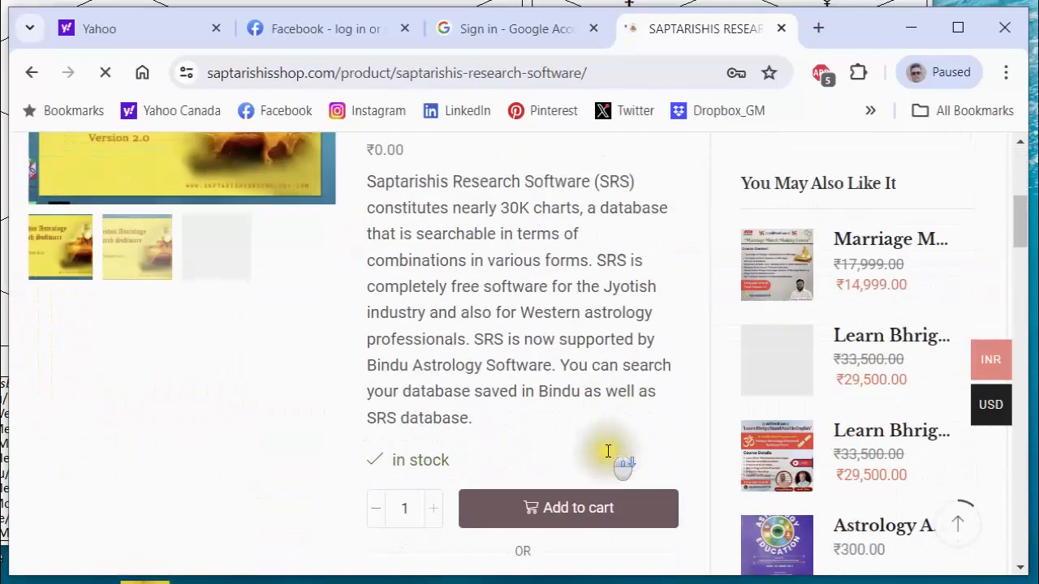
{"action": "scroll", "coordinate": [573, 444], "scroll_direction": "down", "scroll_amount": 1}
{"action": "scroll", "coordinate": [539, 454], "scroll_direction": "up", "scroll_amount": 2}
{"action": "scroll", "coordinate": [557, 471], "scroll_direction": "down", "scroll_amount": 2}
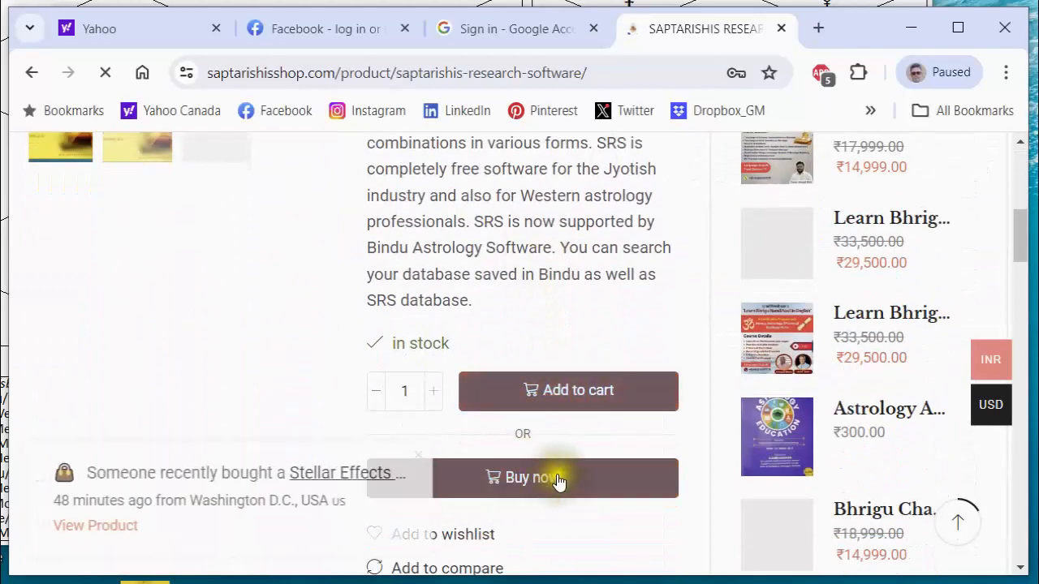
{"action": "scroll", "coordinate": [538, 452], "scroll_direction": "up", "scroll_amount": 6}
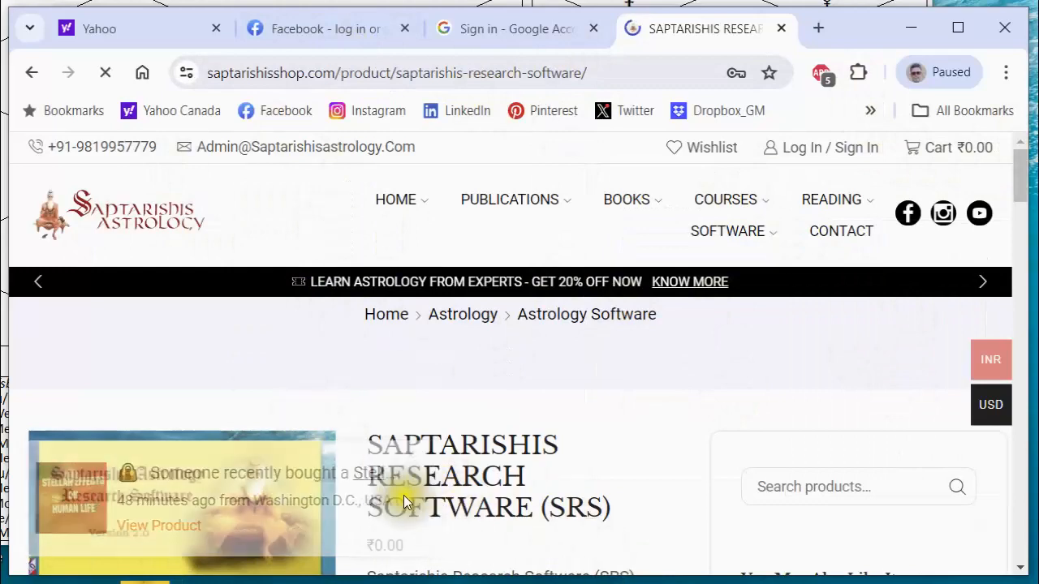
Switch from the shop page to the Saptarishis Research Software window and dismiss its connection error message.
{"action": "scroll", "coordinate": [327, 516], "scroll_direction": "down", "scroll_amount": 2}
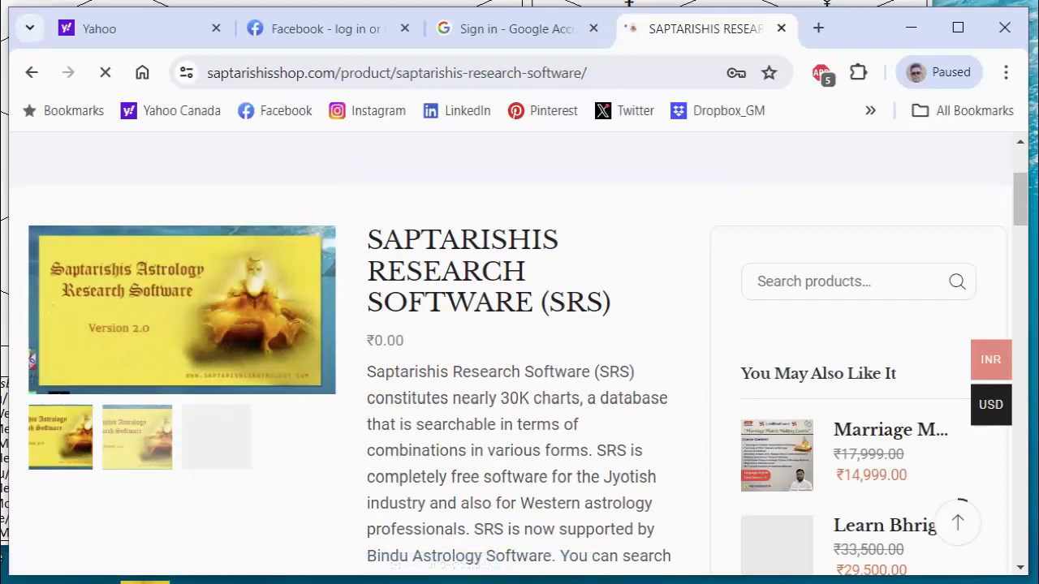
{"action": "left_click", "coordinate": [707, 583]}
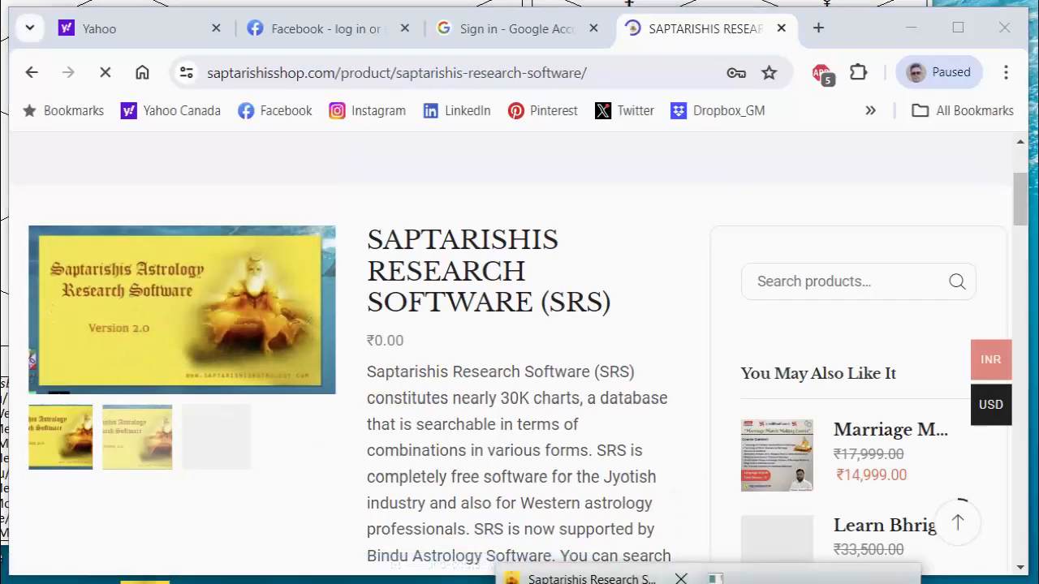
{"action": "left_click", "coordinate": [592, 580]}
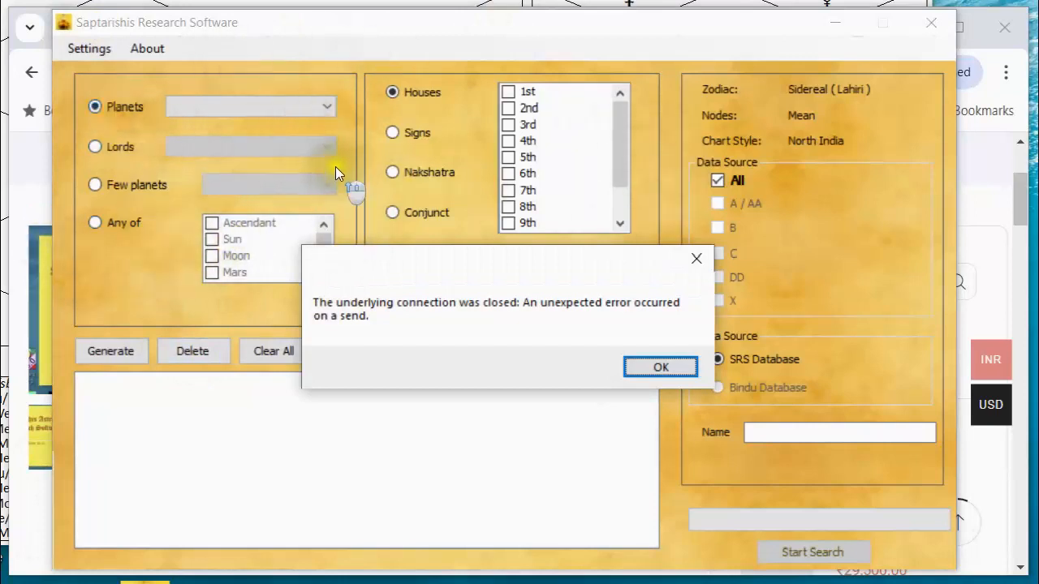
{"action": "left_click", "coordinate": [658, 367]}
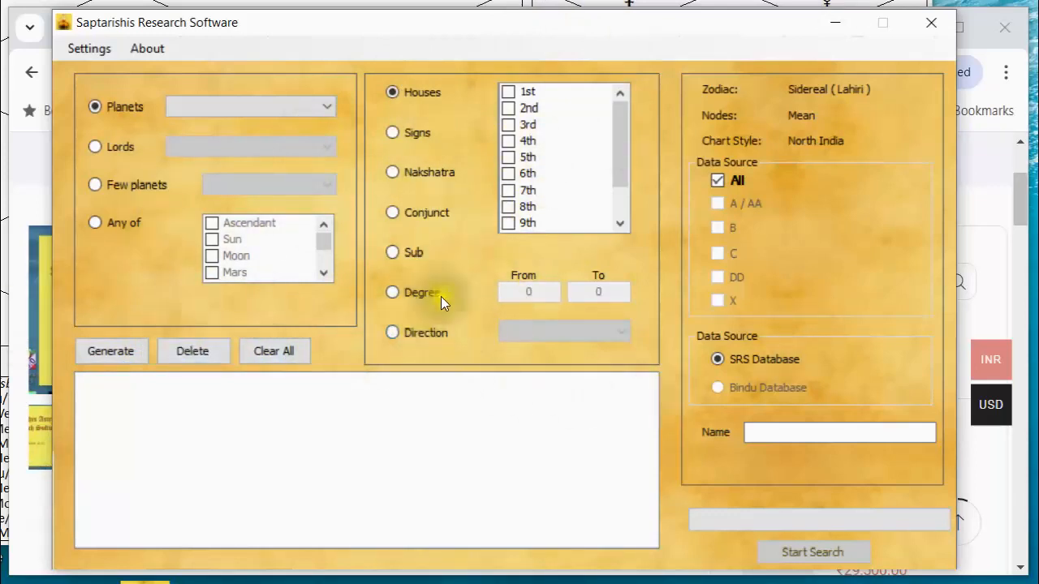
In the software settings, choose the Lahiri ayanamsha with Mean nodes and save the settings.
{"action": "left_click", "coordinate": [76, 46]}
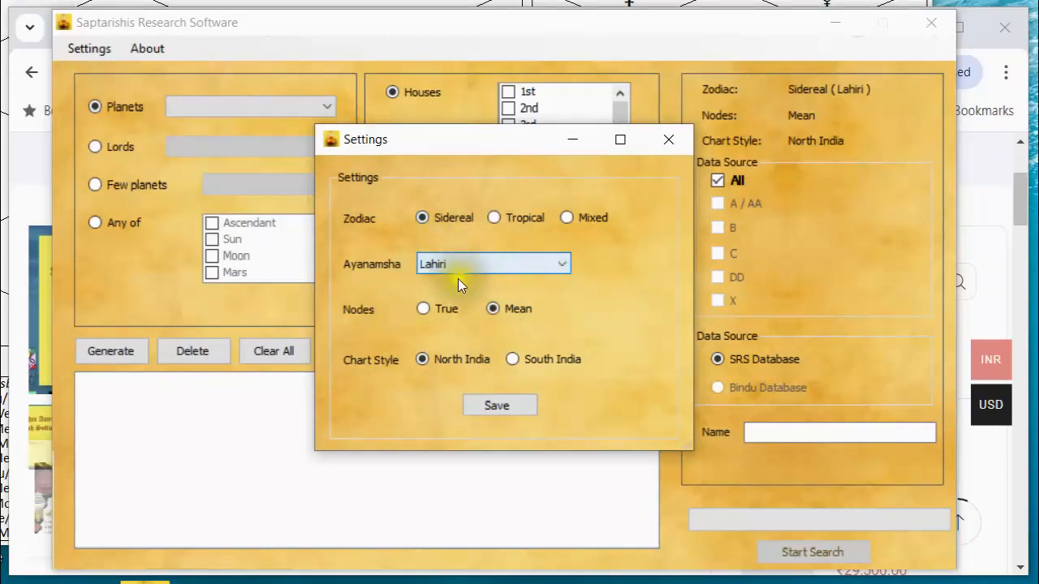
{"action": "left_click", "coordinate": [557, 261]}
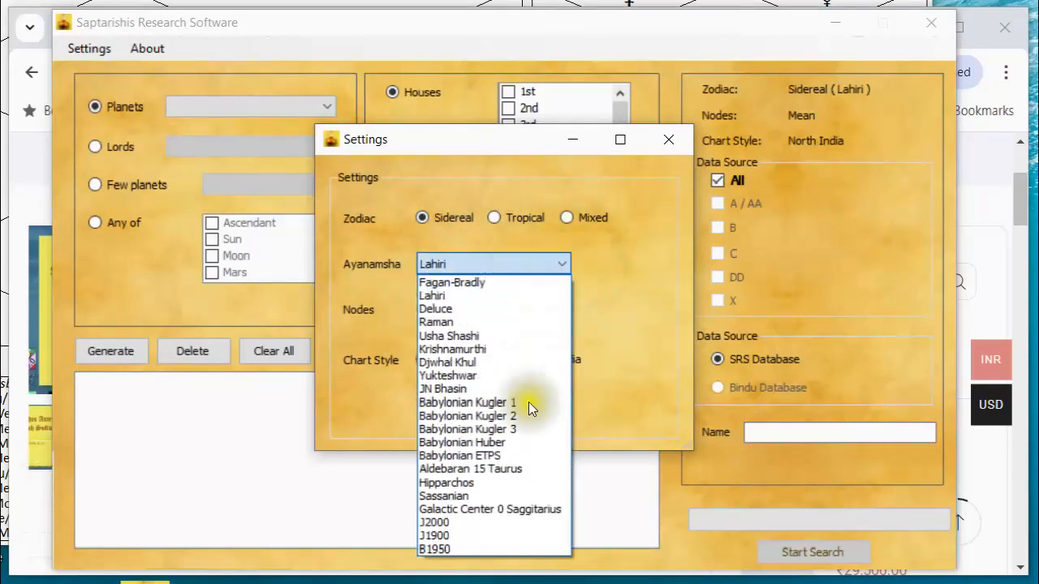
{"action": "left_click", "coordinate": [499, 296]}
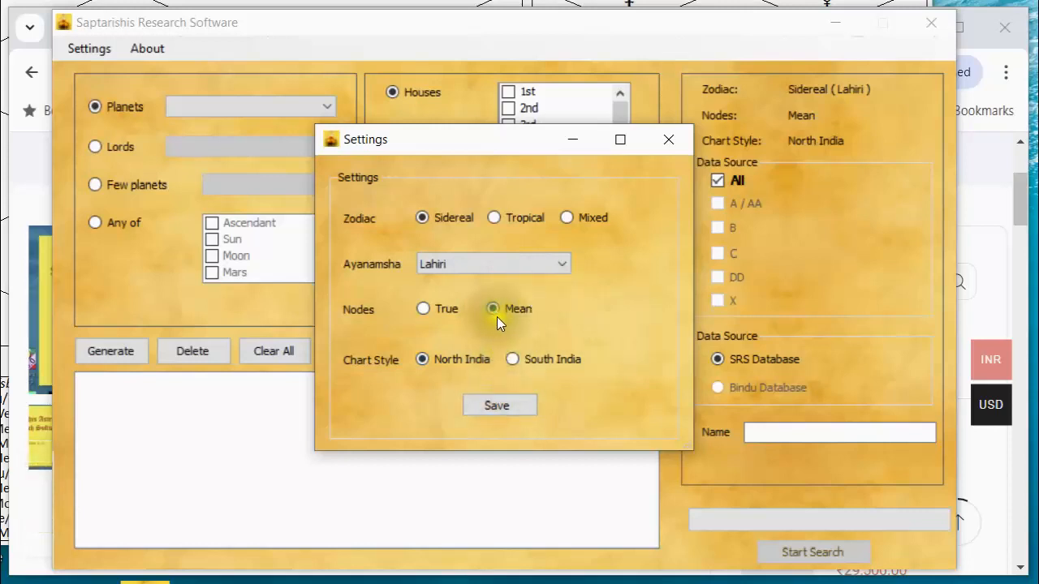
{"action": "scroll", "coordinate": [497, 318], "scroll_direction": "down", "scroll_amount": 1}
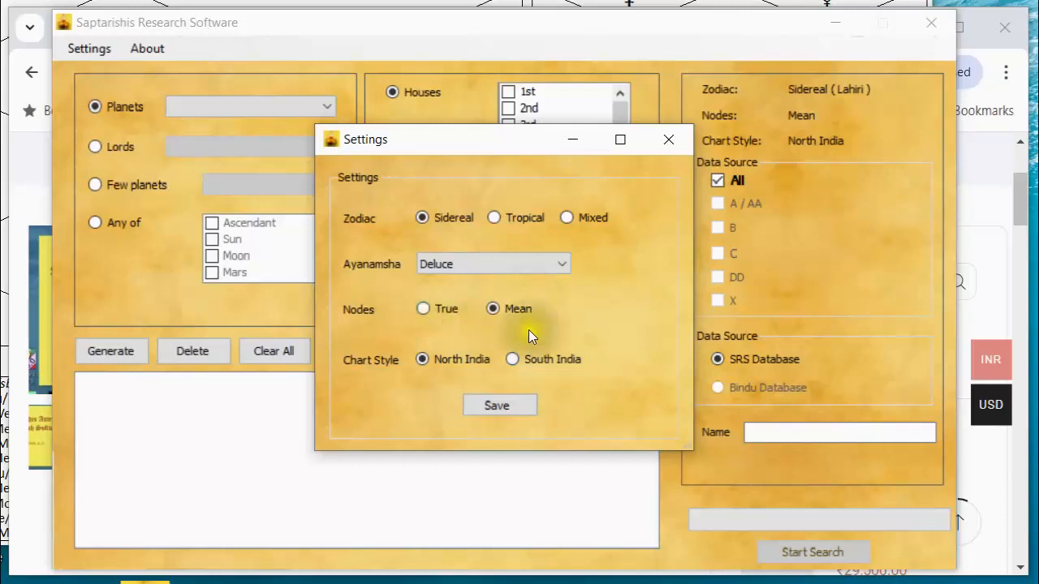
{"action": "left_click", "coordinate": [493, 308]}
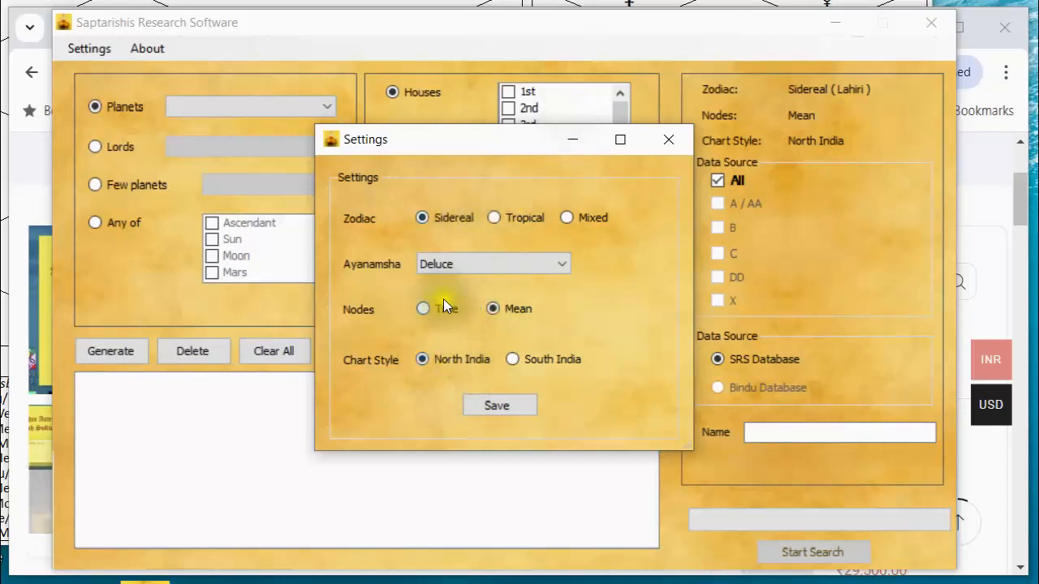
{"action": "left_click", "coordinate": [559, 263]}
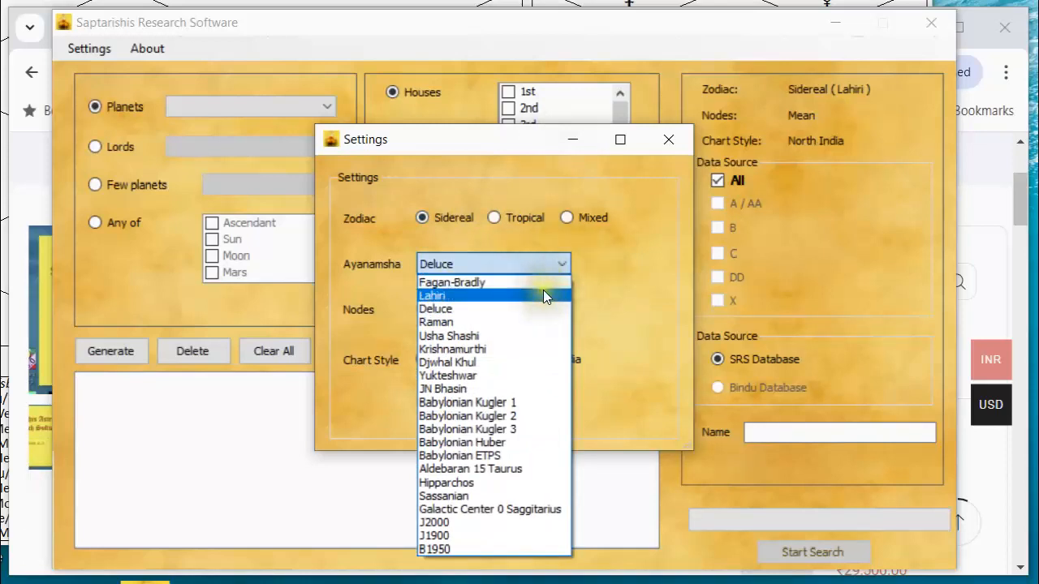
{"action": "left_click", "coordinate": [543, 294]}
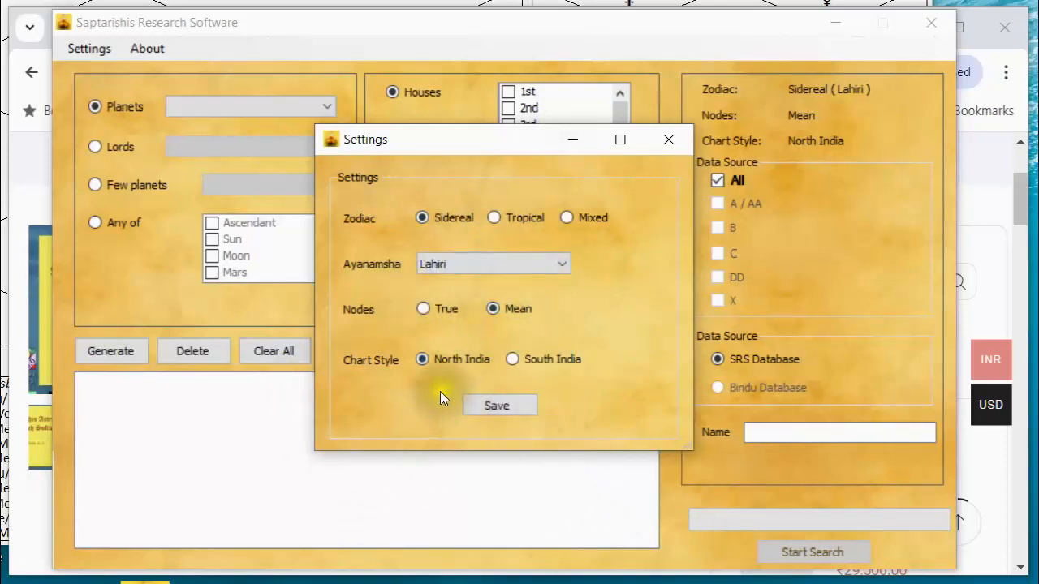
{"action": "left_click", "coordinate": [504, 404]}
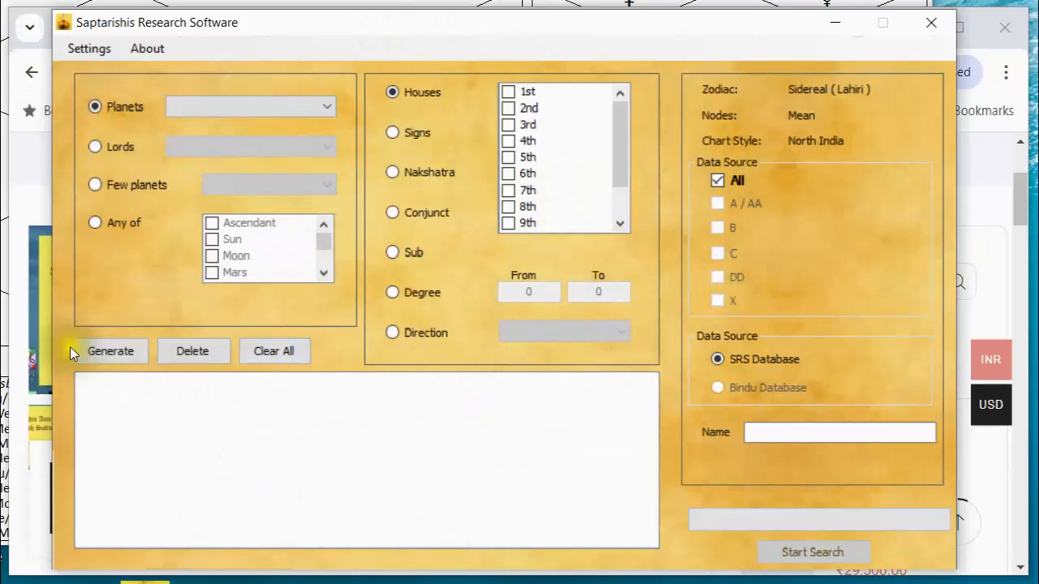
Examine the choices offered for Planets, Lords, Any of and Few planets, finishing with Planets as the search subject.
{"action": "left_click", "coordinate": [325, 108]}
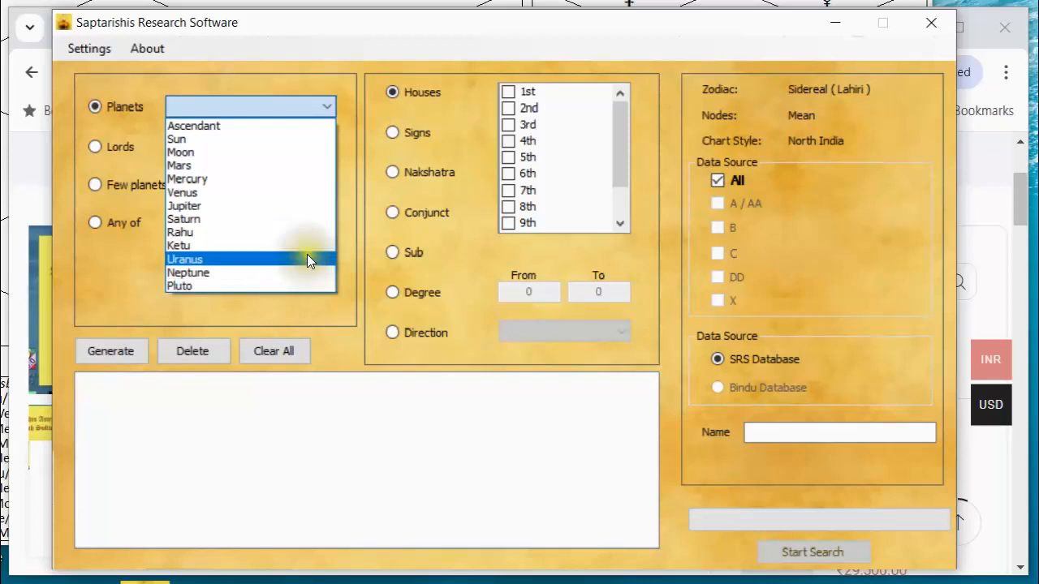
{"action": "left_click", "coordinate": [316, 81]}
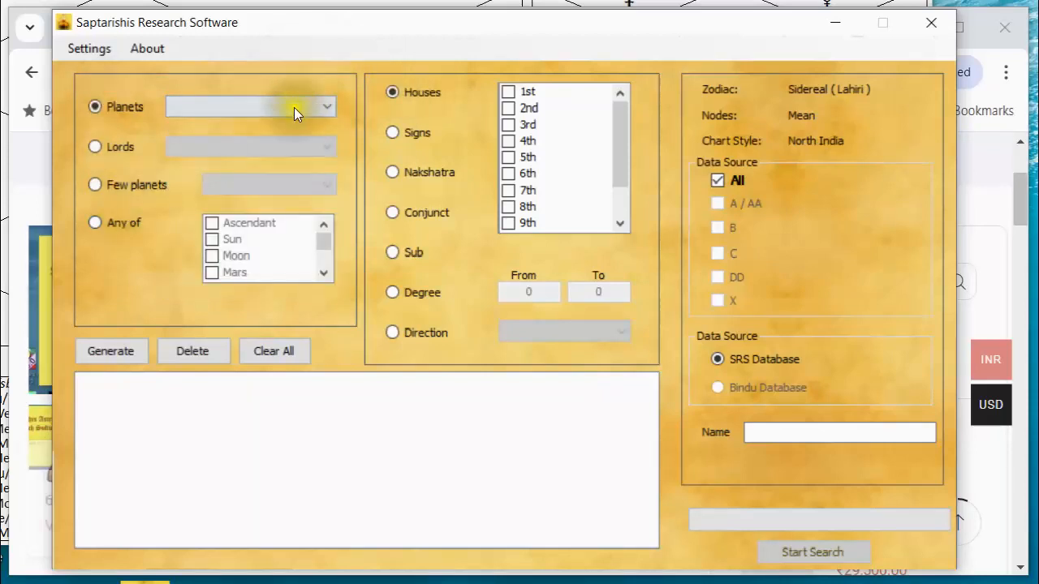
{"action": "left_click", "coordinate": [95, 146]}
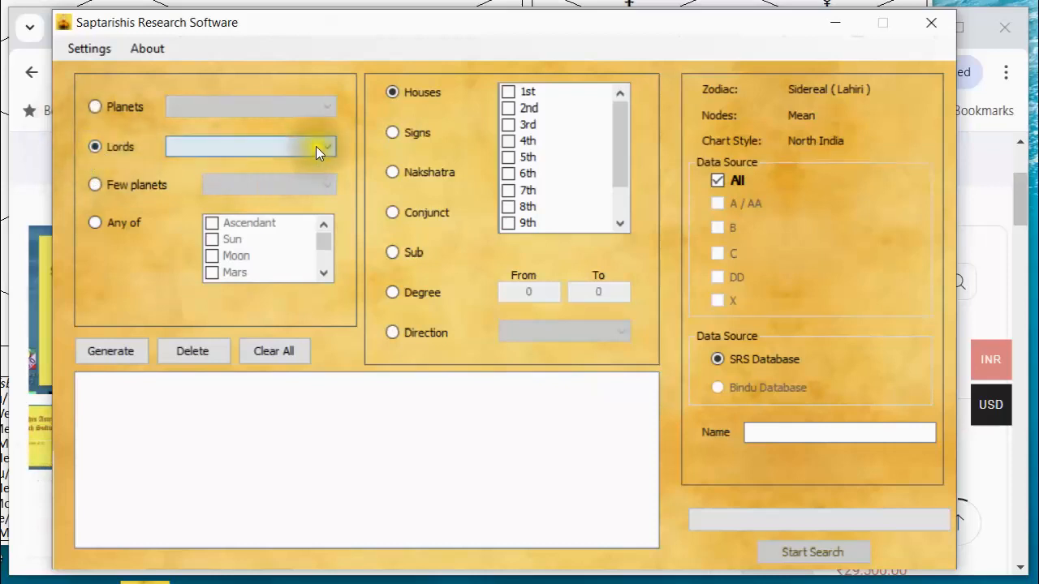
{"action": "left_click", "coordinate": [322, 144]}
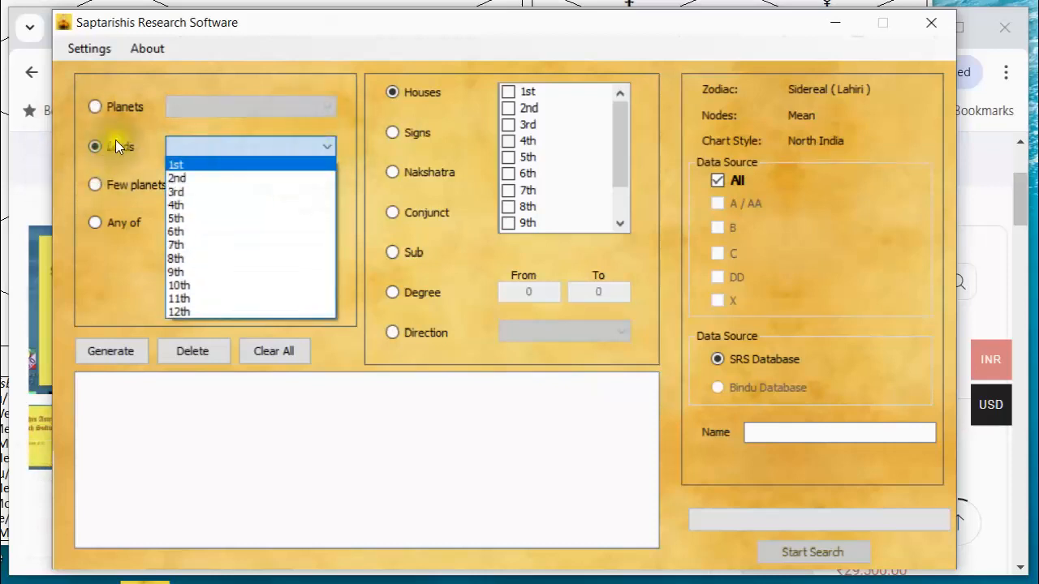
{"action": "left_click", "coordinate": [133, 116]}
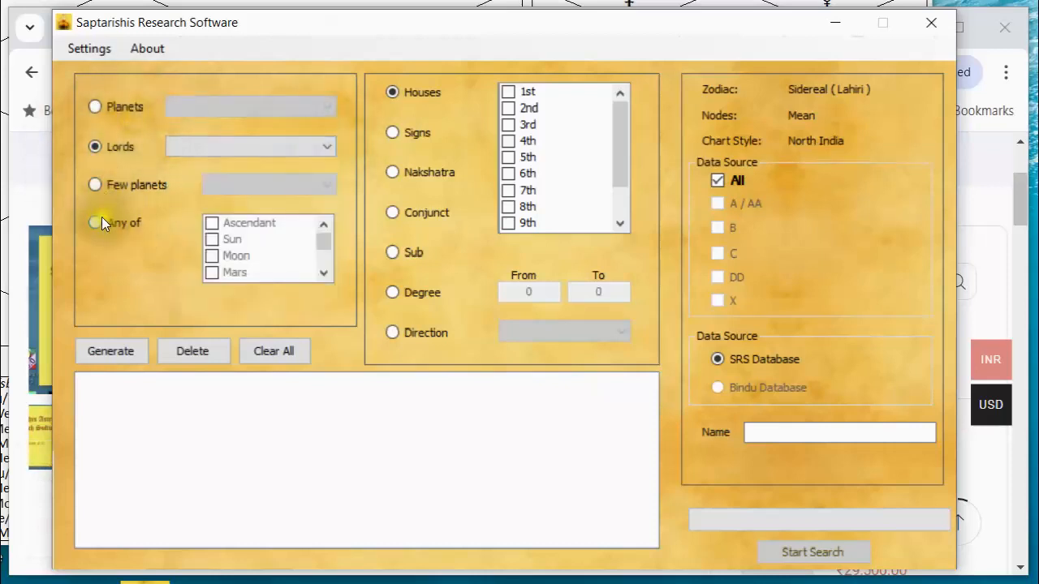
{"action": "left_click", "coordinate": [95, 217]}
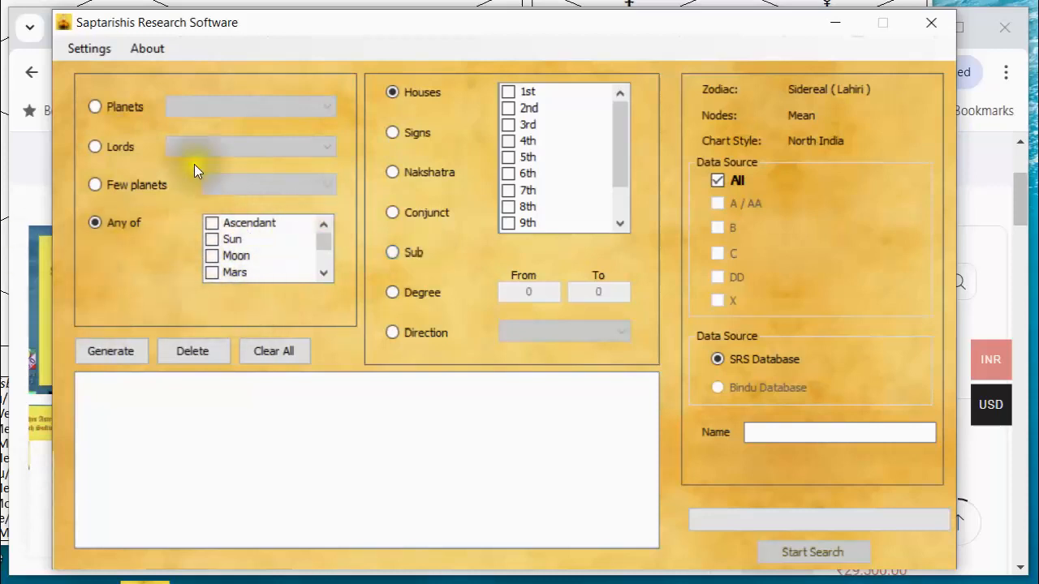
{"action": "left_click", "coordinate": [95, 182]}
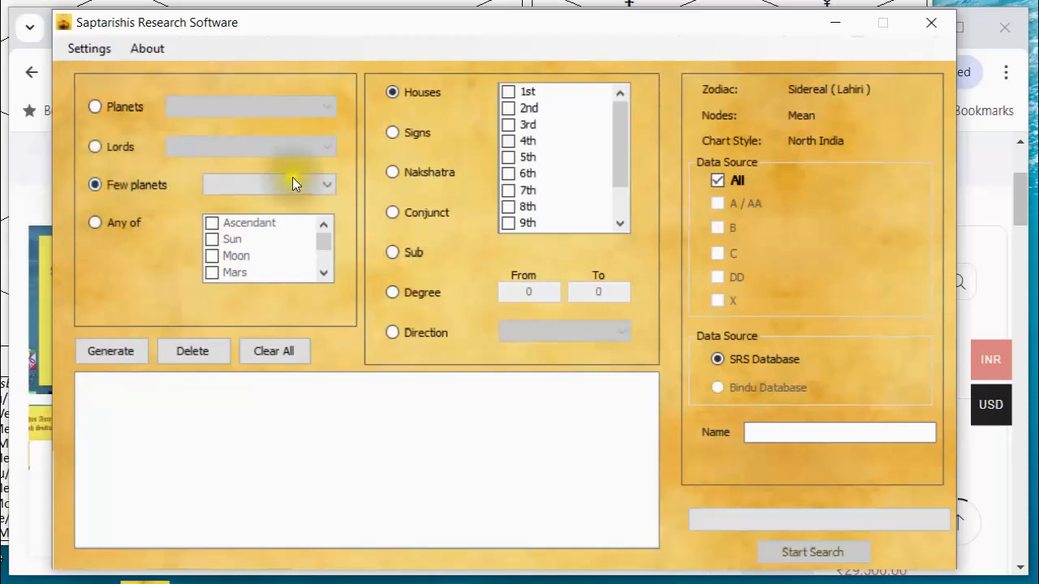
{"action": "left_click", "coordinate": [326, 184]}
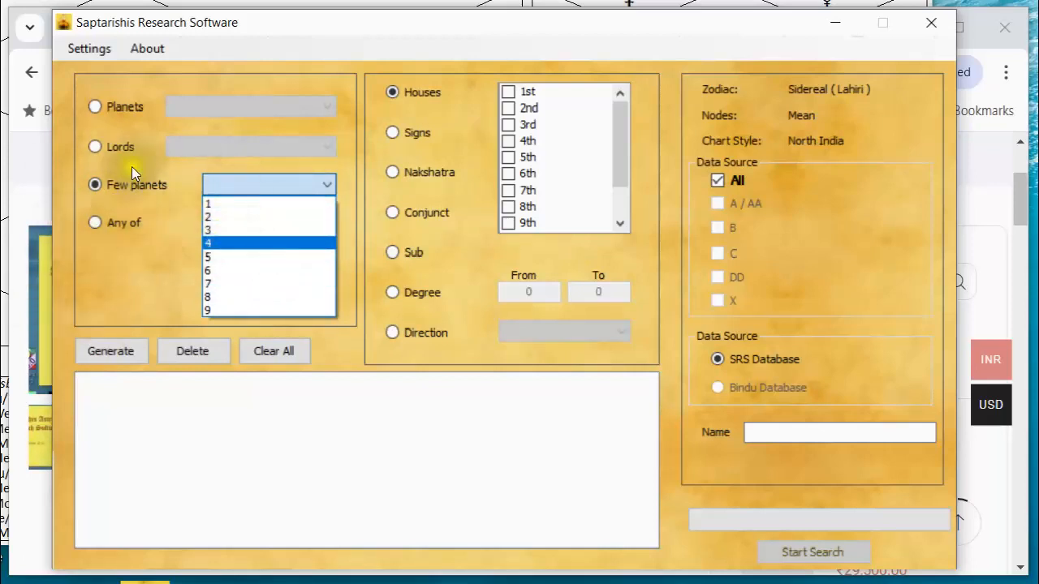
{"action": "left_click", "coordinate": [96, 106]}
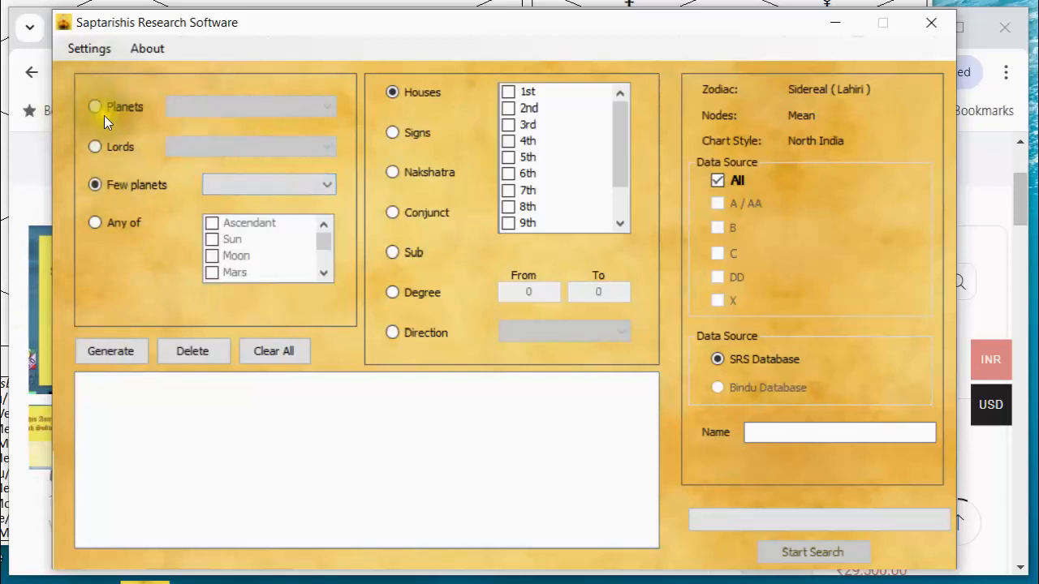
{"action": "left_click", "coordinate": [93, 107]}
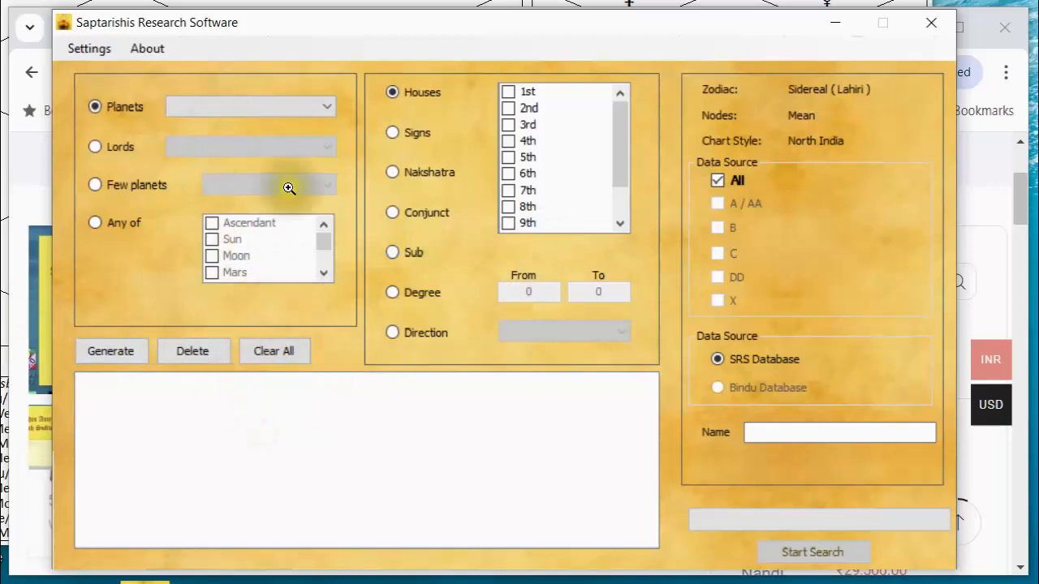
Select the Direction criterion and examine its available planetary motion options.
{"action": "left_click", "coordinate": [392, 332]}
{"action": "left_click", "coordinate": [619, 333]}
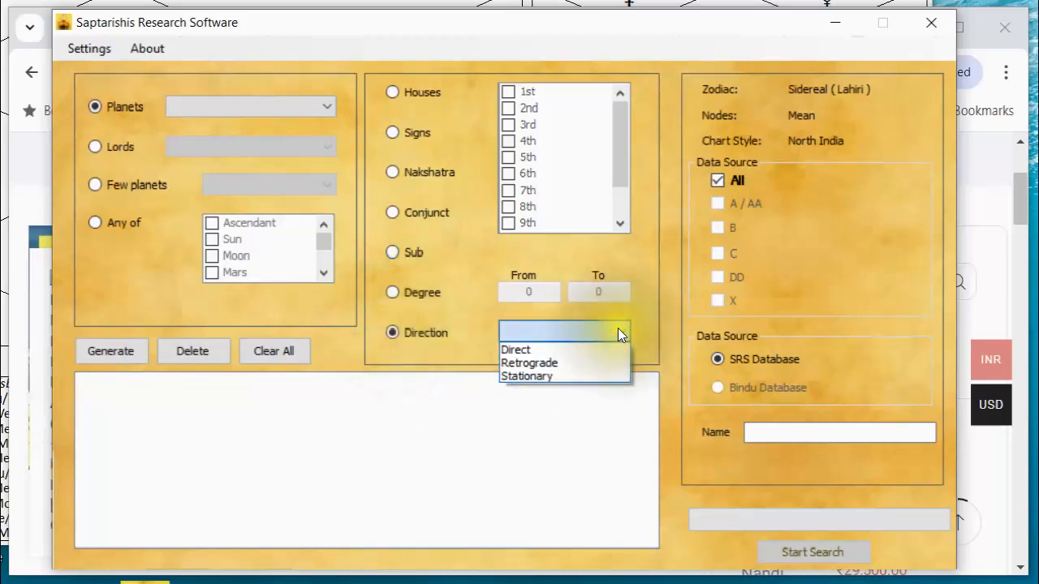
{"action": "left_click", "coordinate": [394, 331]}
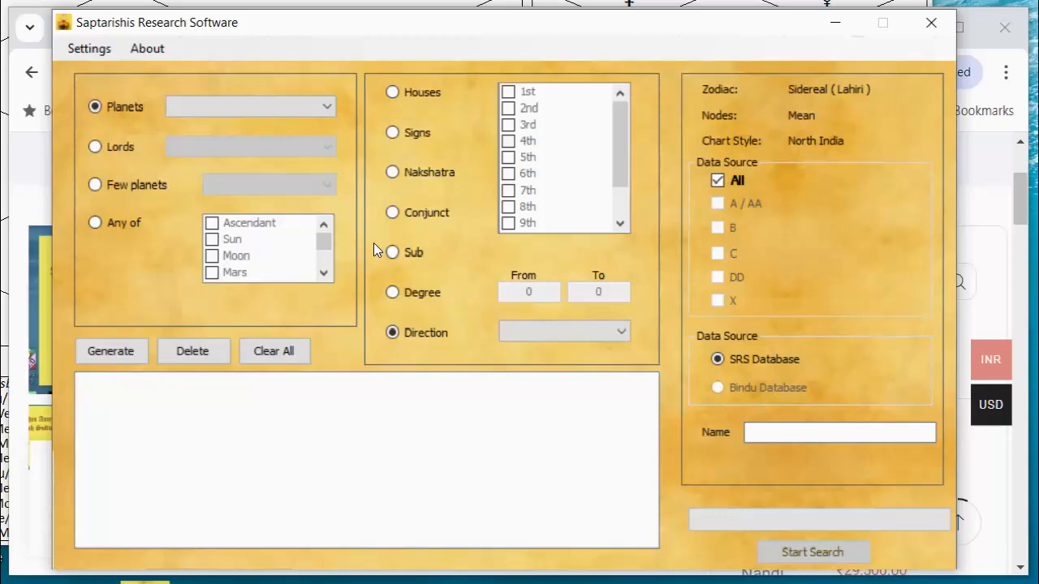
Generate a search condition for the Moon in the signs Taurus and Cancer.
{"action": "left_click", "coordinate": [326, 108]}
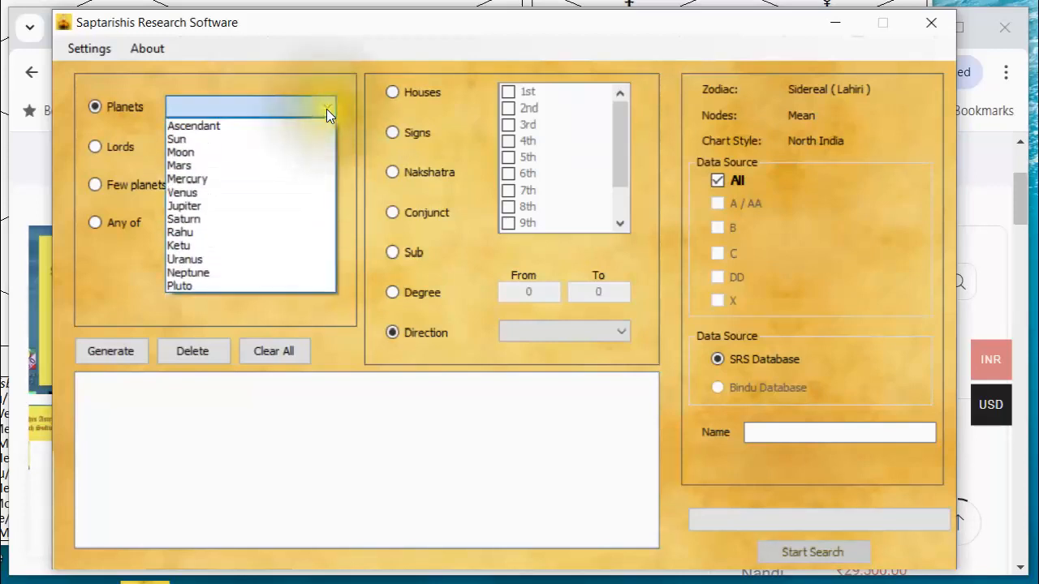
{"action": "left_click", "coordinate": [282, 146]}
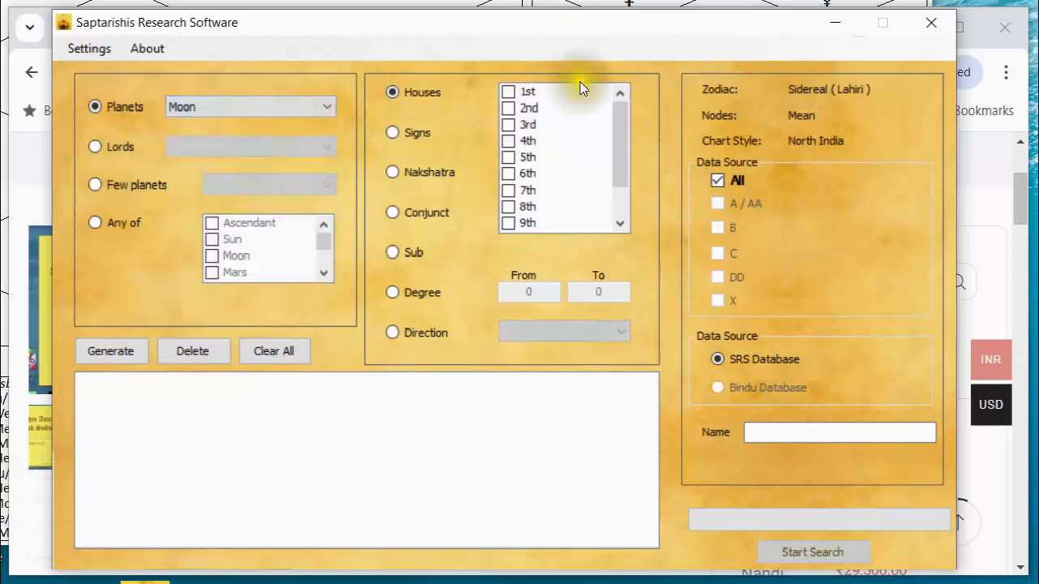
{"action": "left_click", "coordinate": [394, 129]}
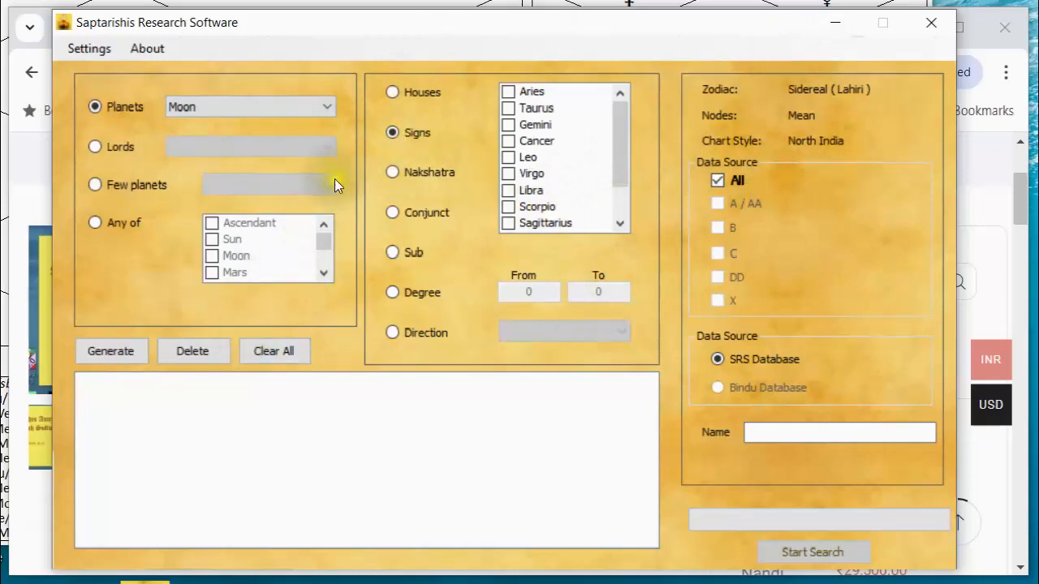
{"action": "left_click", "coordinate": [506, 138]}
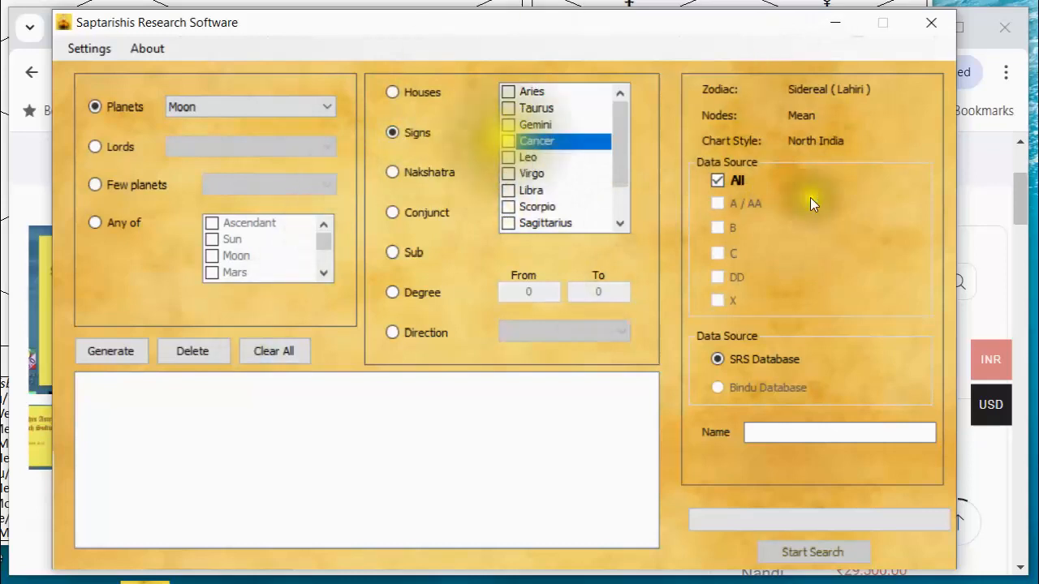
{"action": "left_click", "coordinate": [505, 140]}
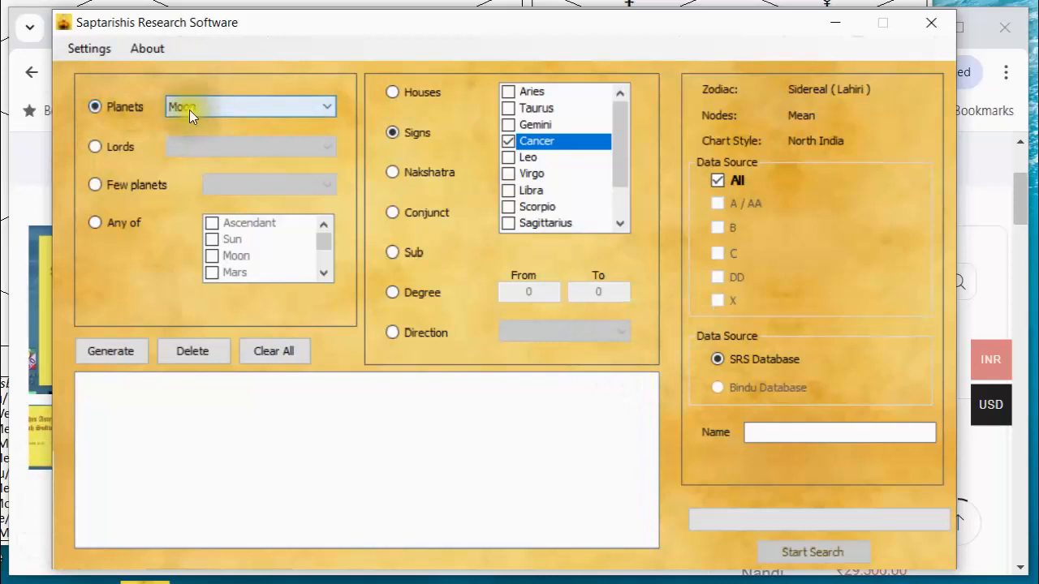
{"action": "left_click", "coordinate": [505, 106]}
{"action": "left_click", "coordinate": [508, 107]}
{"action": "left_click", "coordinate": [508, 140]}
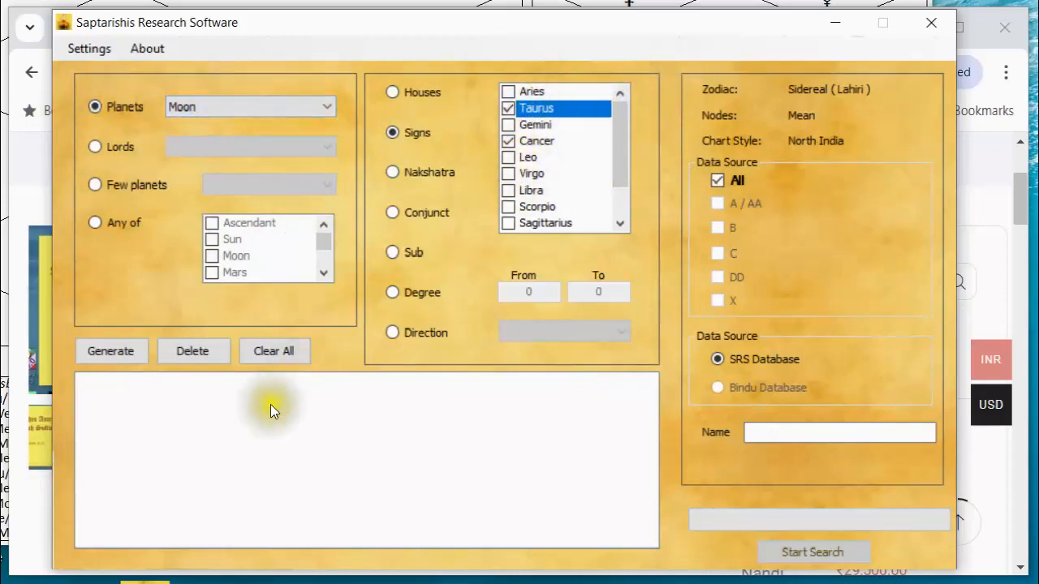
{"action": "left_click", "coordinate": [116, 350]}
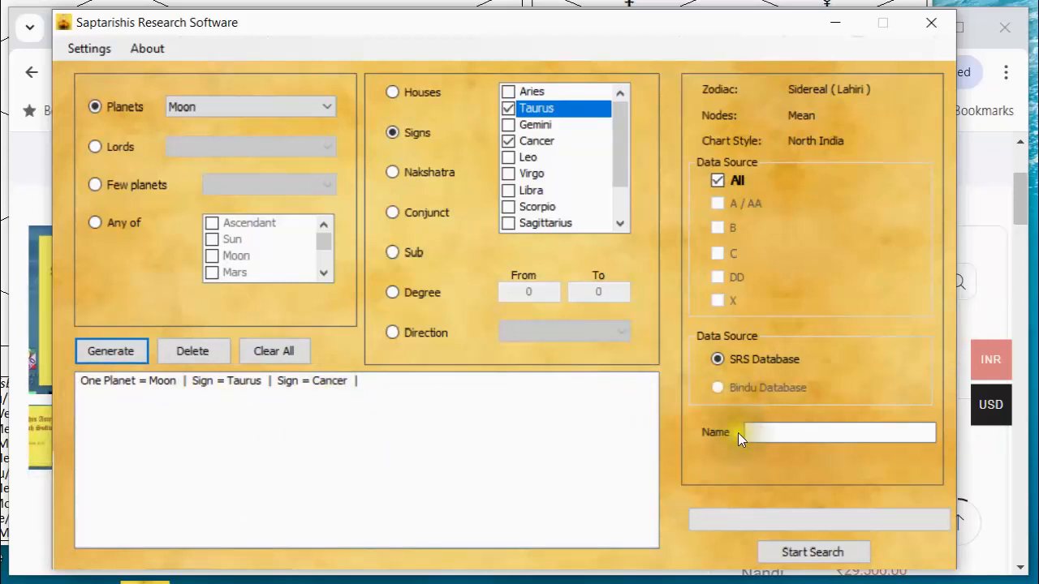
Generate a search condition for Mars in the signs Scorpio and Capricorn.
{"action": "left_click", "coordinate": [329, 108]}
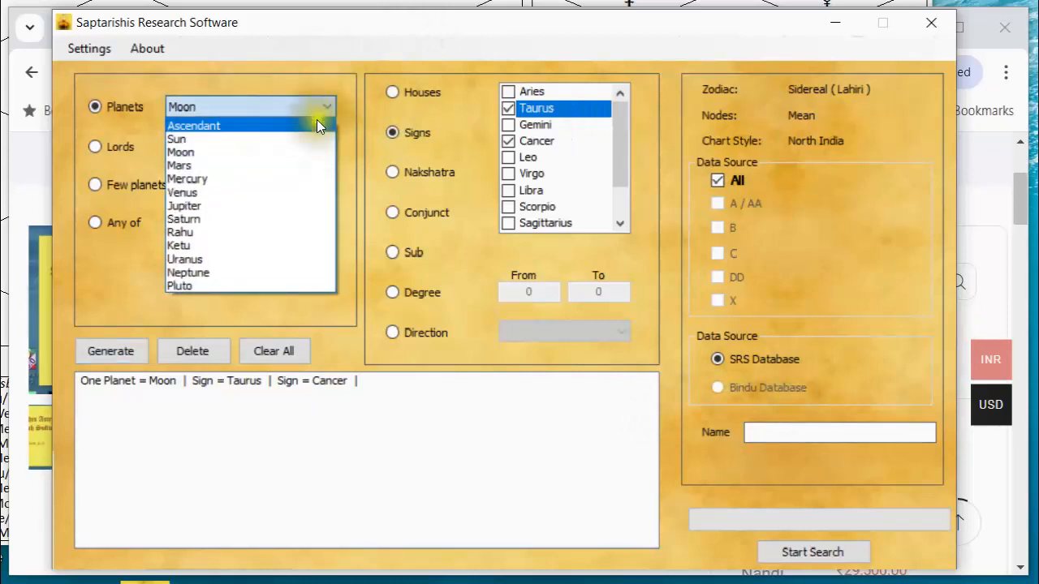
{"action": "left_click", "coordinate": [298, 163]}
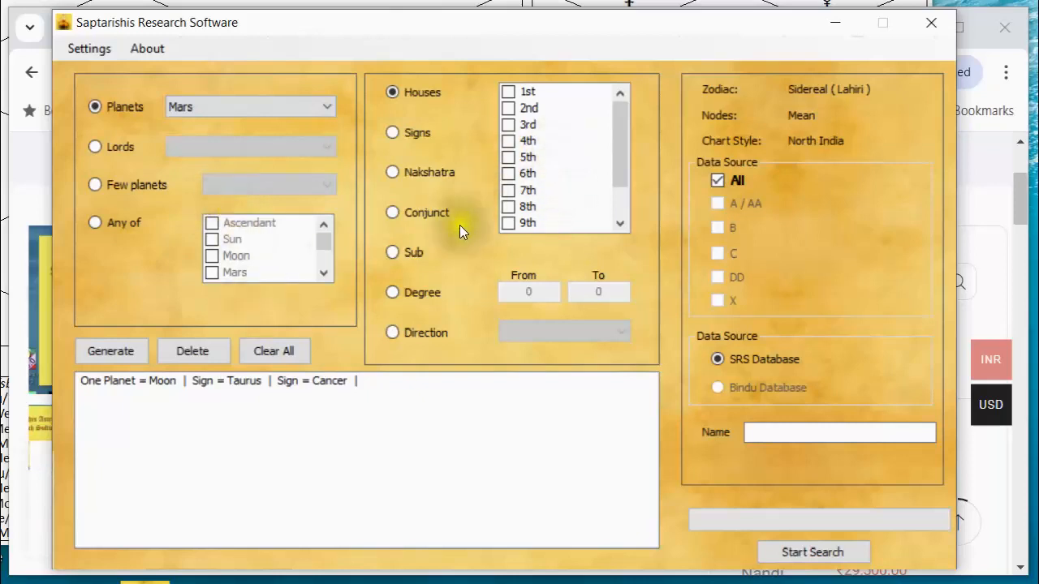
{"action": "left_click", "coordinate": [395, 133]}
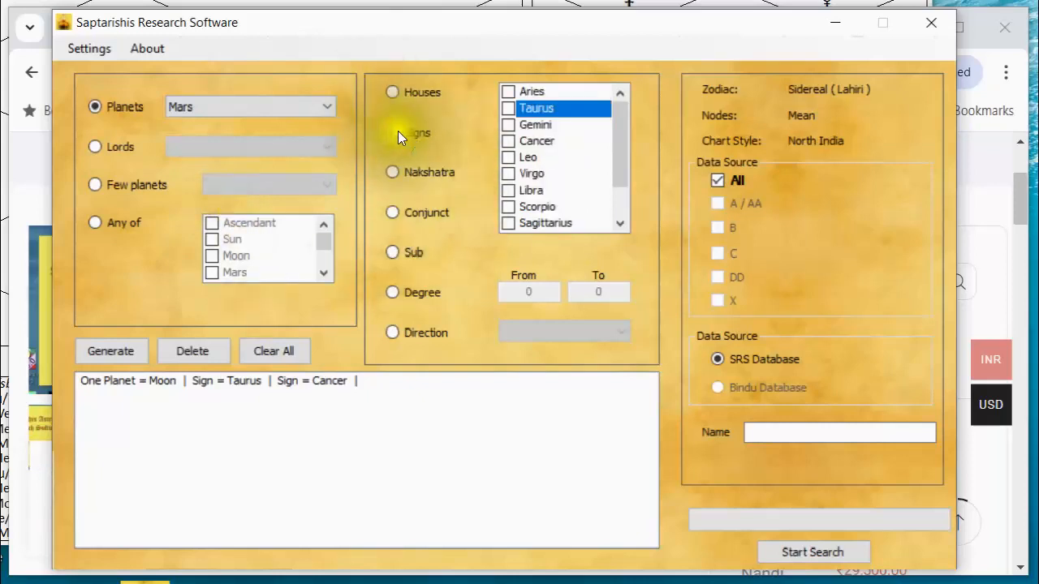
{"action": "left_click", "coordinate": [508, 205]}
{"action": "left_click", "coordinate": [507, 204]}
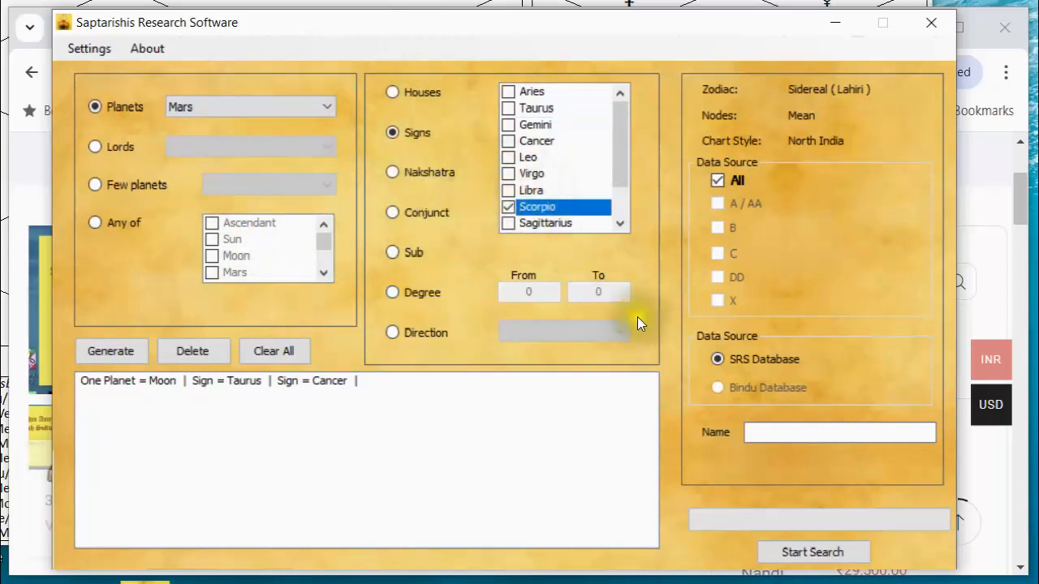
{"action": "left_click", "coordinate": [619, 224]}
{"action": "left_click", "coordinate": [619, 223]}
{"action": "left_click", "coordinate": [619, 224]}
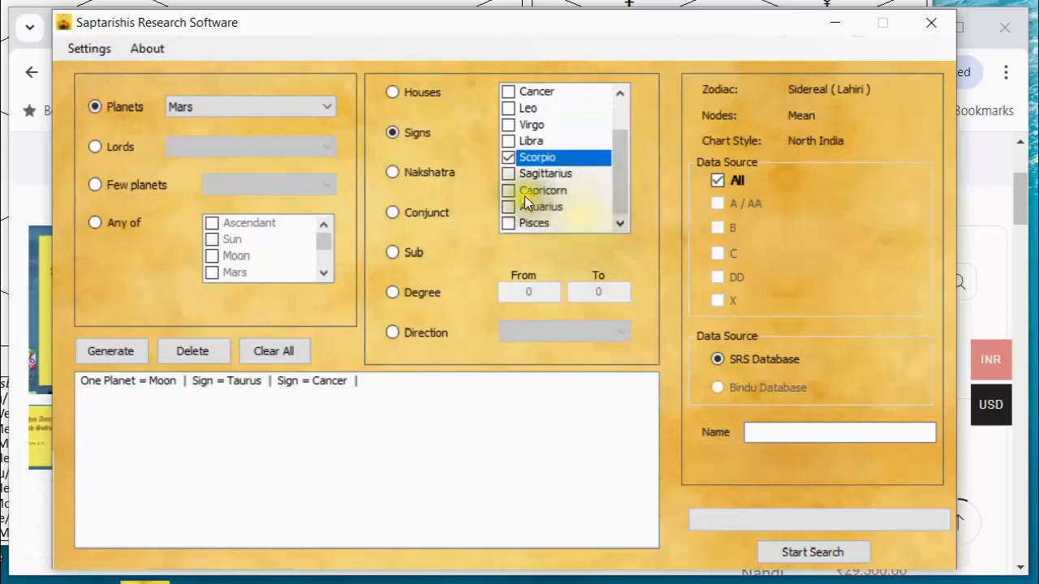
{"action": "double_click", "coordinate": [509, 190]}
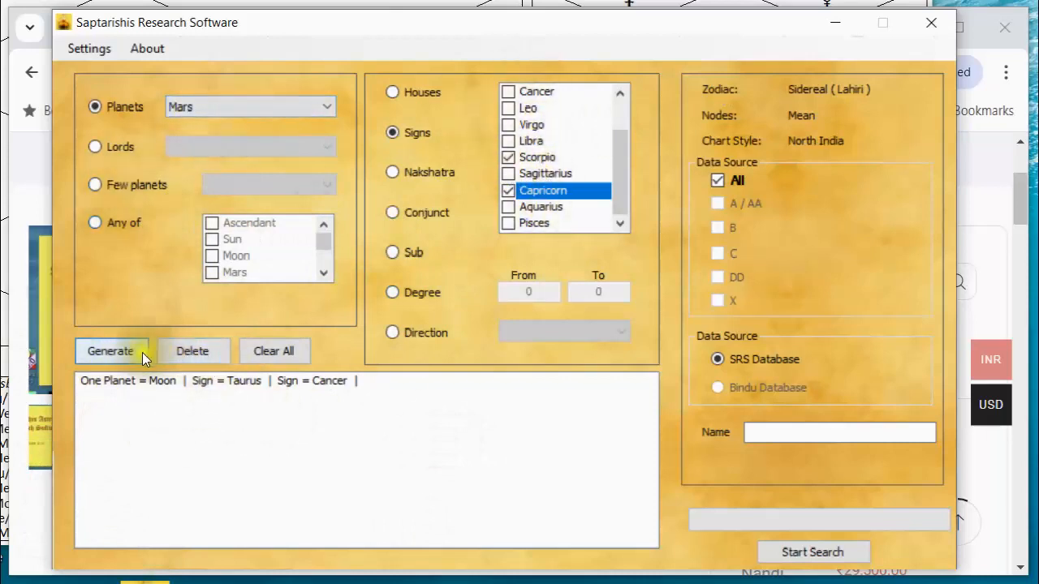
{"action": "left_click", "coordinate": [121, 350]}
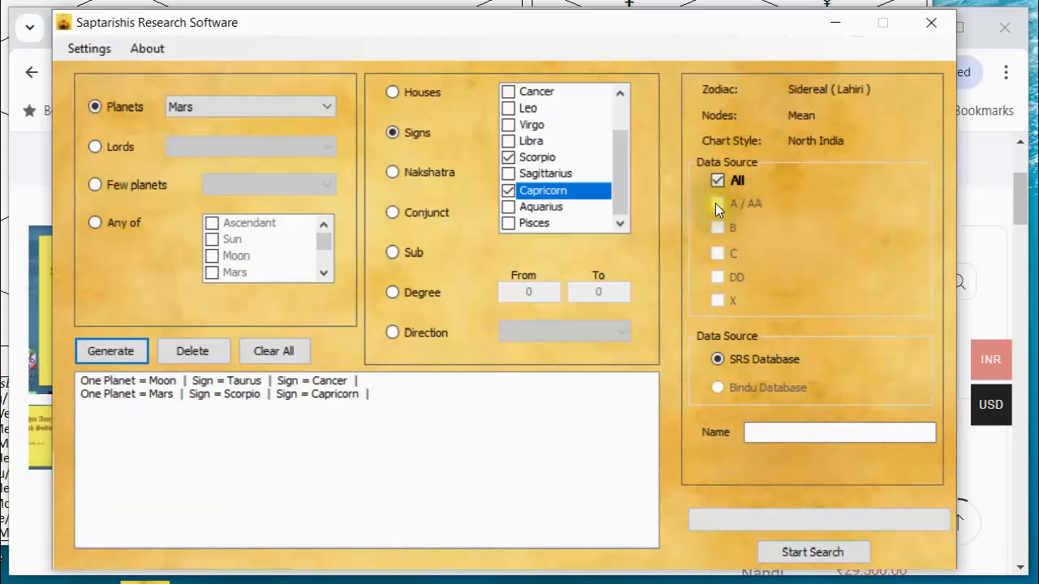
Limit the data source to A / AA charts and run a partial search, stopping it early and closing its results.
{"action": "left_click", "coordinate": [717, 180]}
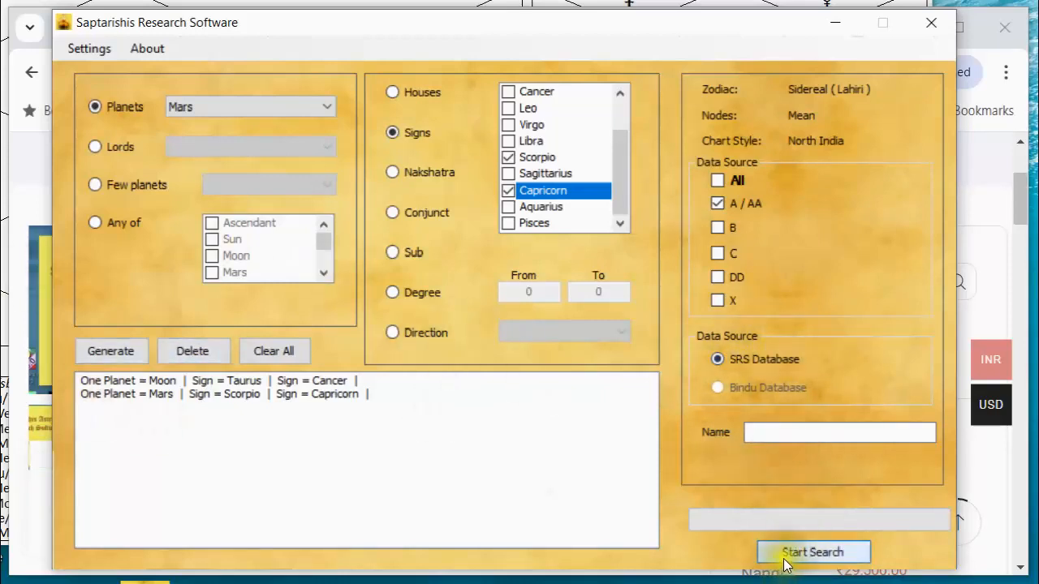
{"action": "left_click", "coordinate": [810, 552]}
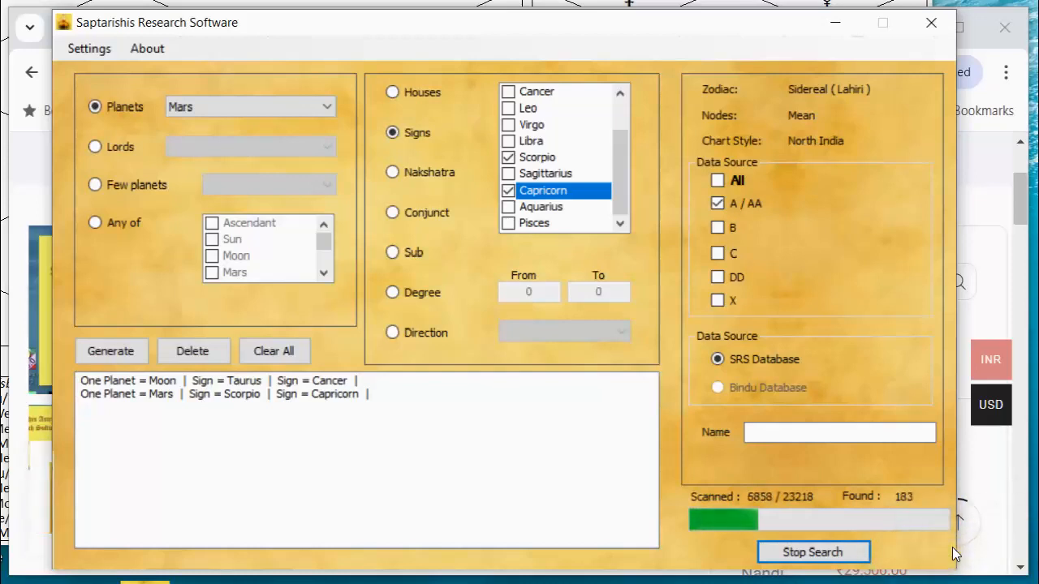
{"action": "left_click", "coordinate": [814, 550]}
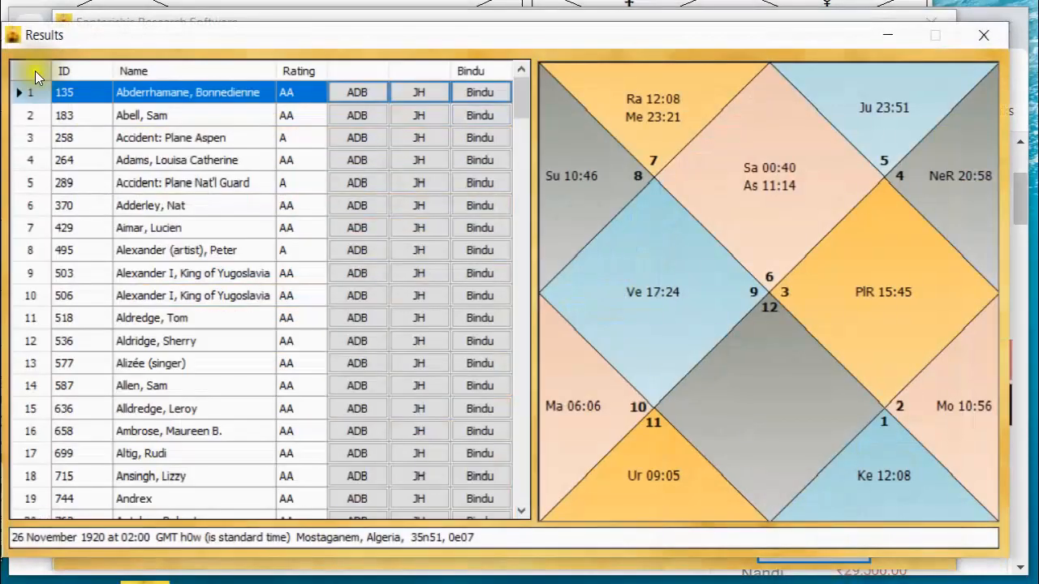
{"action": "left_click", "coordinate": [979, 33]}
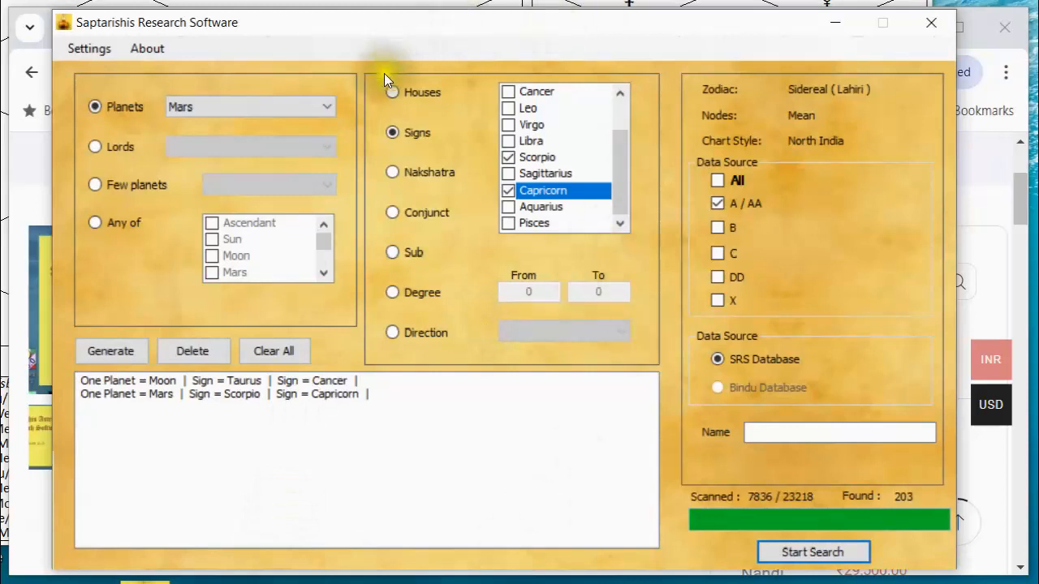
Generate a search condition for the Moon in the 1st, 4th, 7th and 10th houses.
{"action": "left_click", "coordinate": [327, 104]}
{"action": "left_click", "coordinate": [269, 148]}
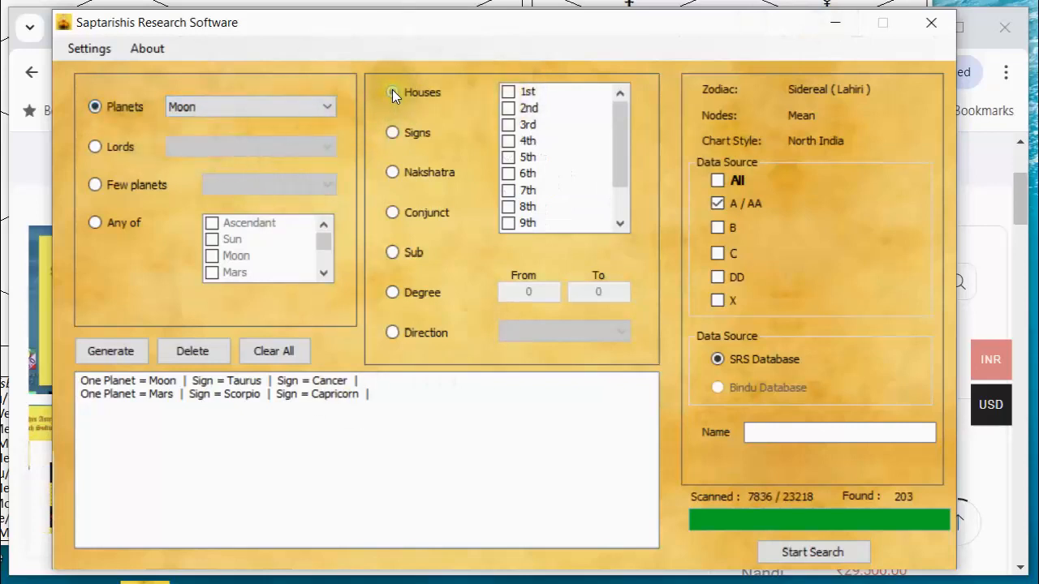
{"action": "left_click", "coordinate": [507, 91]}
{"action": "left_click", "coordinate": [507, 139]}
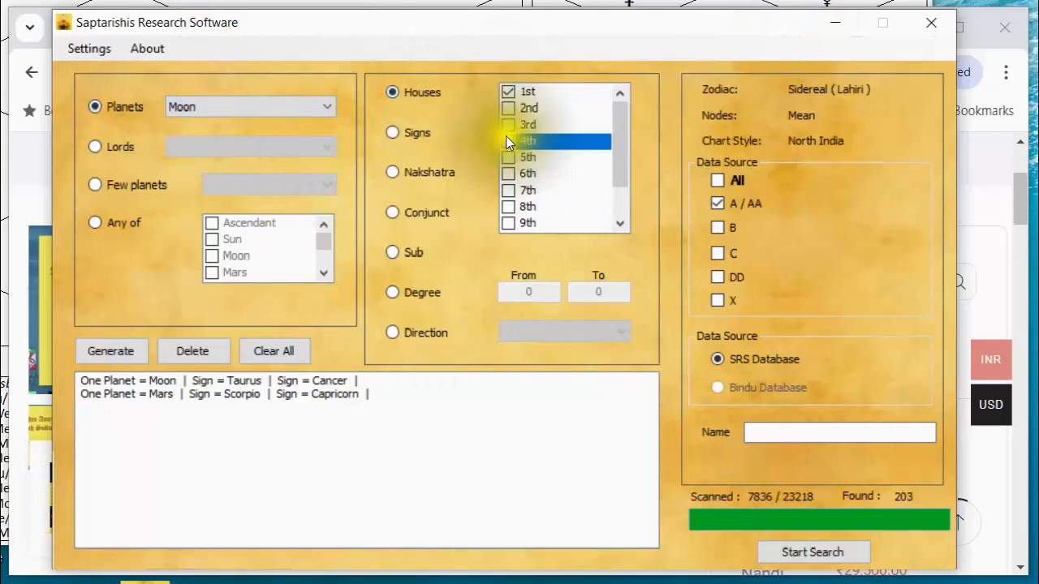
{"action": "left_click", "coordinate": [505, 190]}
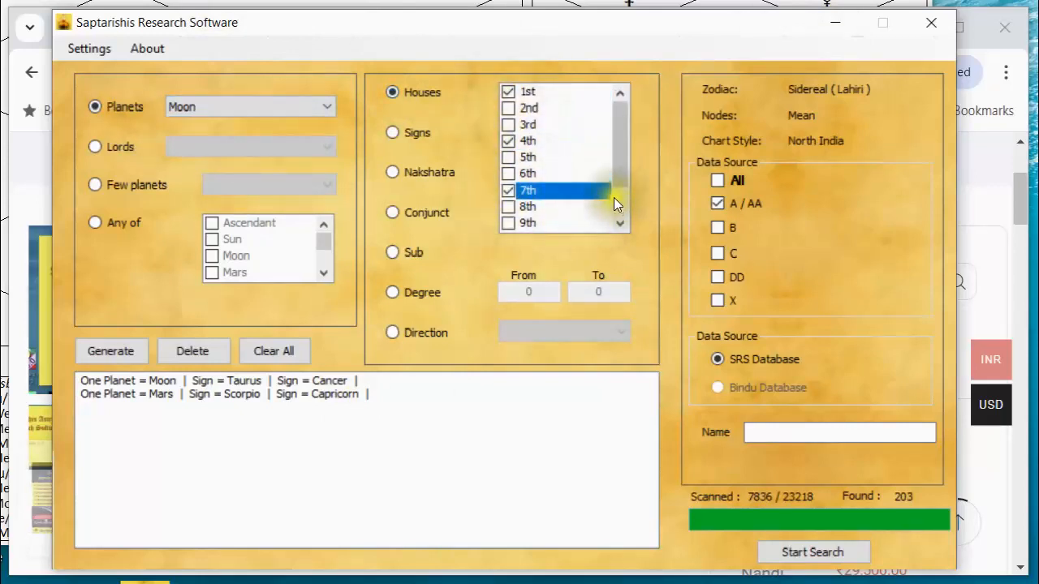
{"action": "scroll", "coordinate": [605, 202], "scroll_direction": "down", "scroll_amount": 1}
{"action": "left_click", "coordinate": [507, 190]}
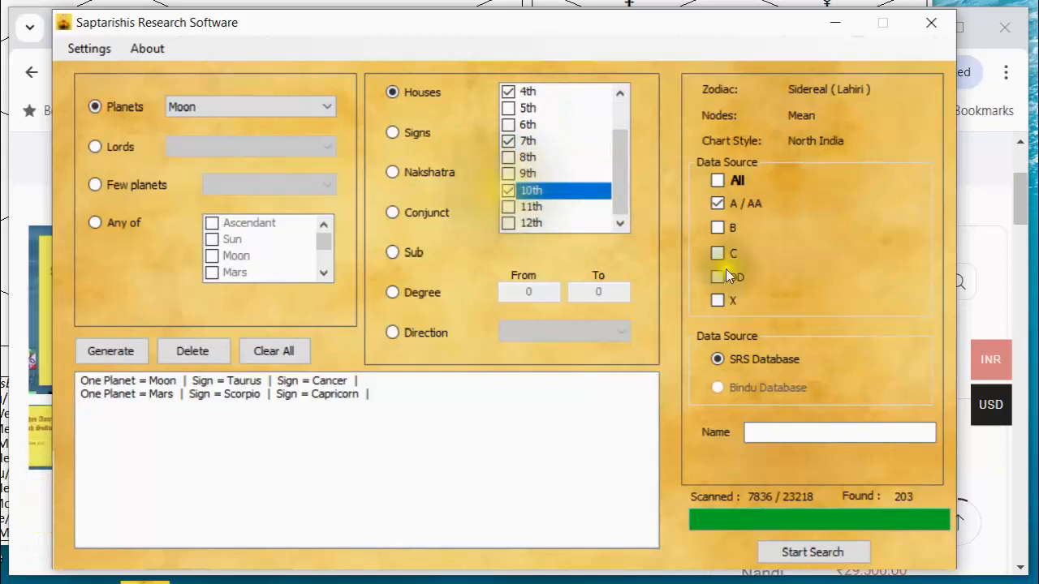
{"action": "left_click", "coordinate": [111, 348]}
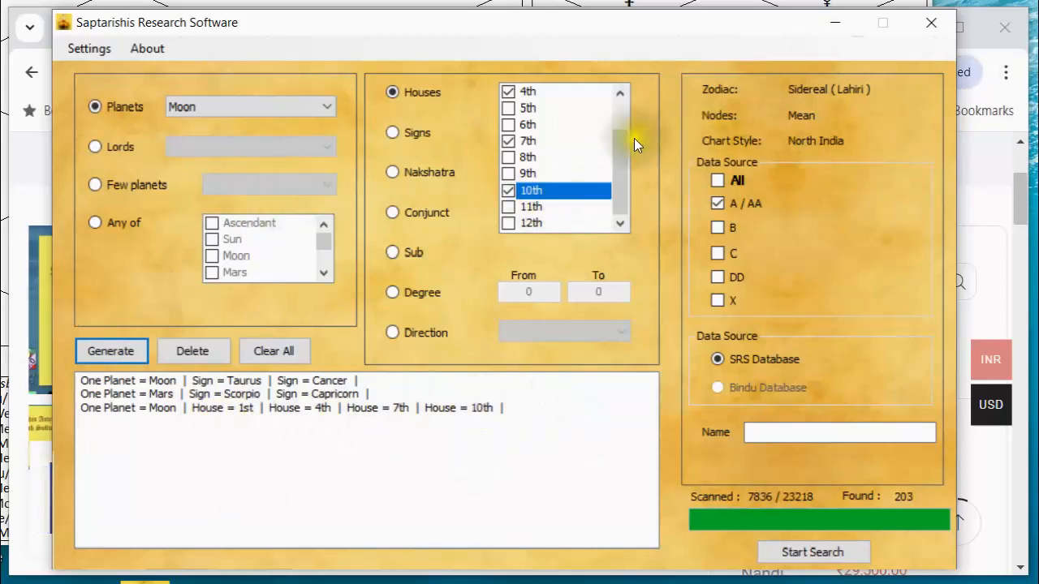
Generate a search condition for Mars in the 1st, 4th, 7th and 10th houses.
{"action": "left_click", "coordinate": [326, 107]}
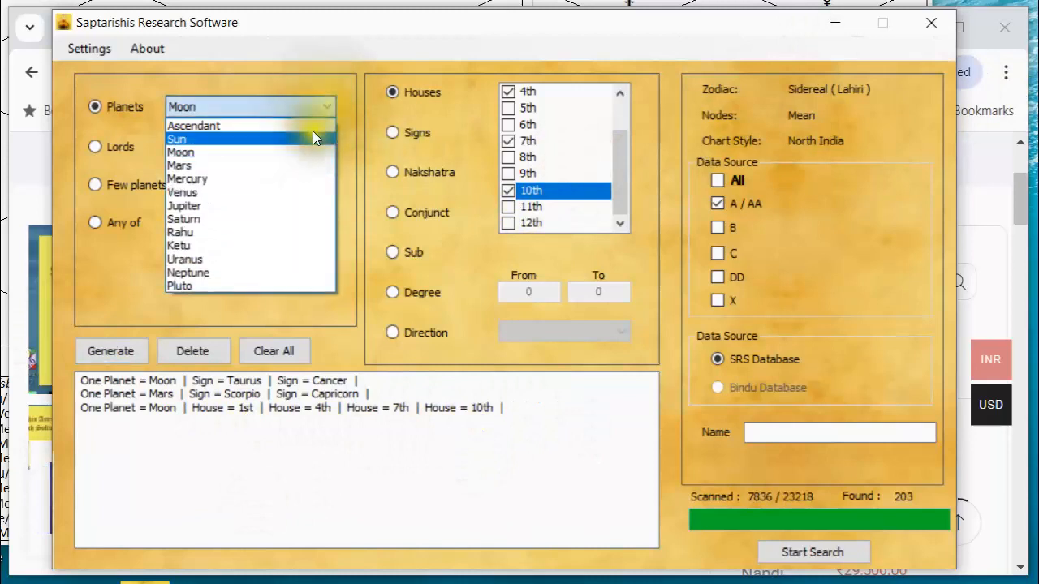
{"action": "left_click", "coordinate": [294, 161]}
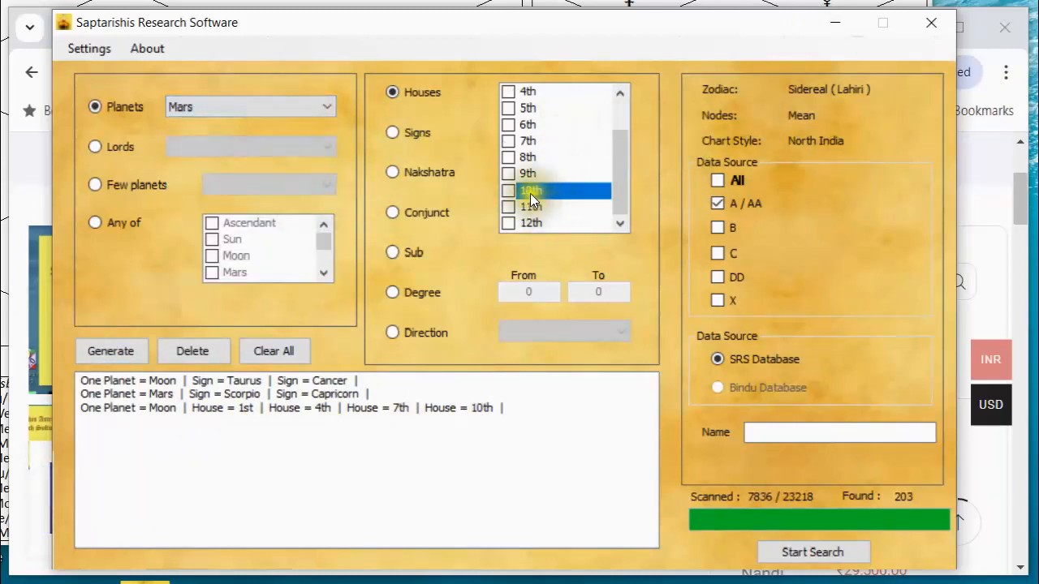
{"action": "left_click", "coordinate": [505, 190]}
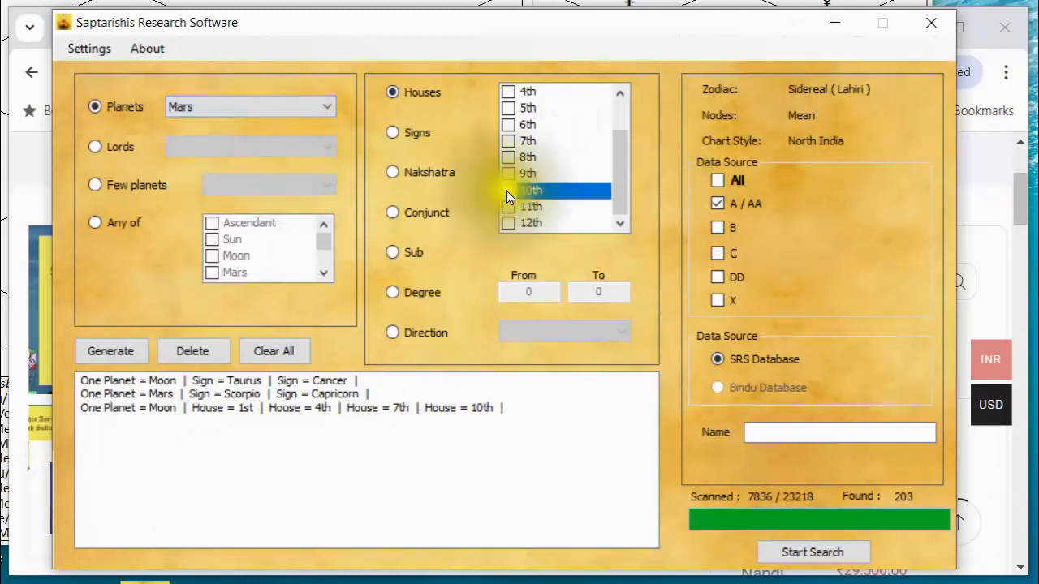
{"action": "left_click", "coordinate": [507, 139]}
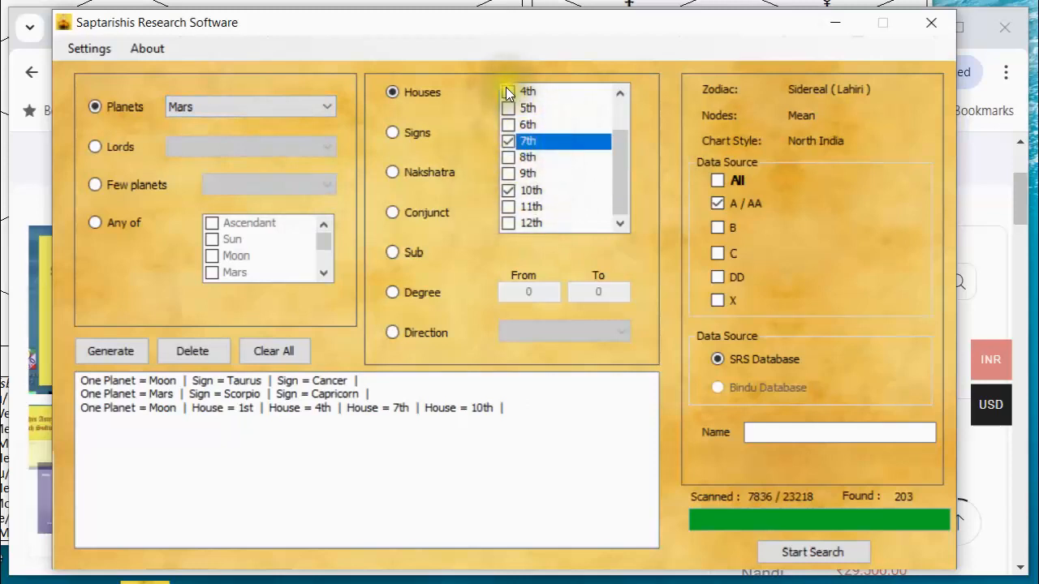
{"action": "left_click", "coordinate": [506, 90]}
{"action": "left_click", "coordinate": [621, 105]}
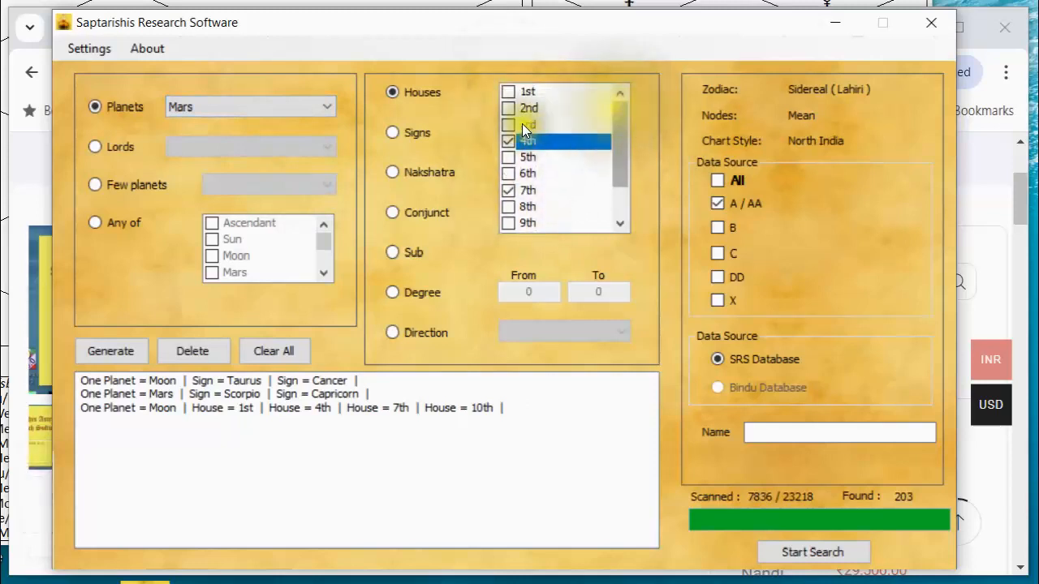
{"action": "left_click", "coordinate": [503, 90]}
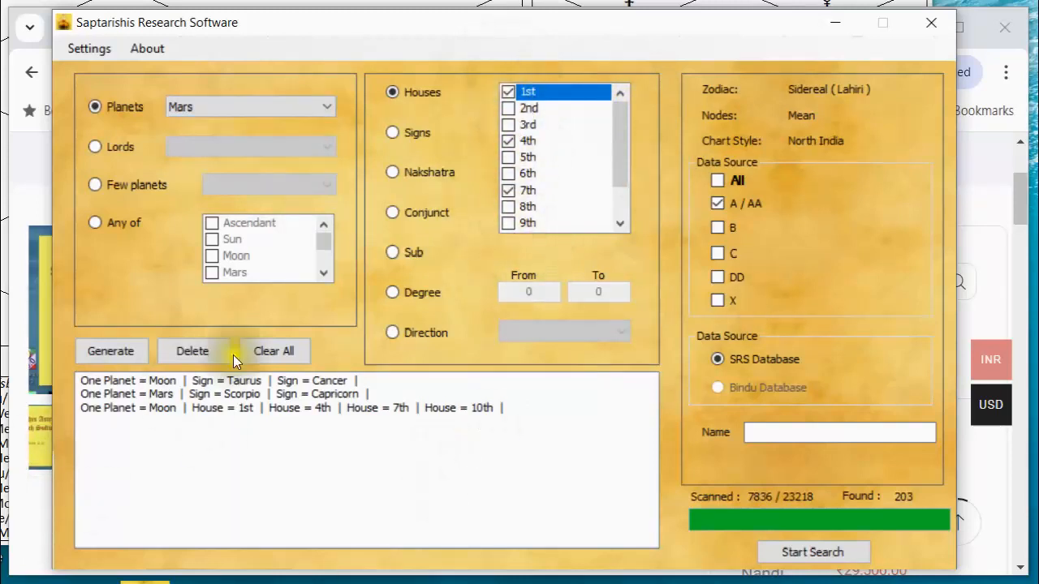
{"action": "left_click", "coordinate": [121, 351]}
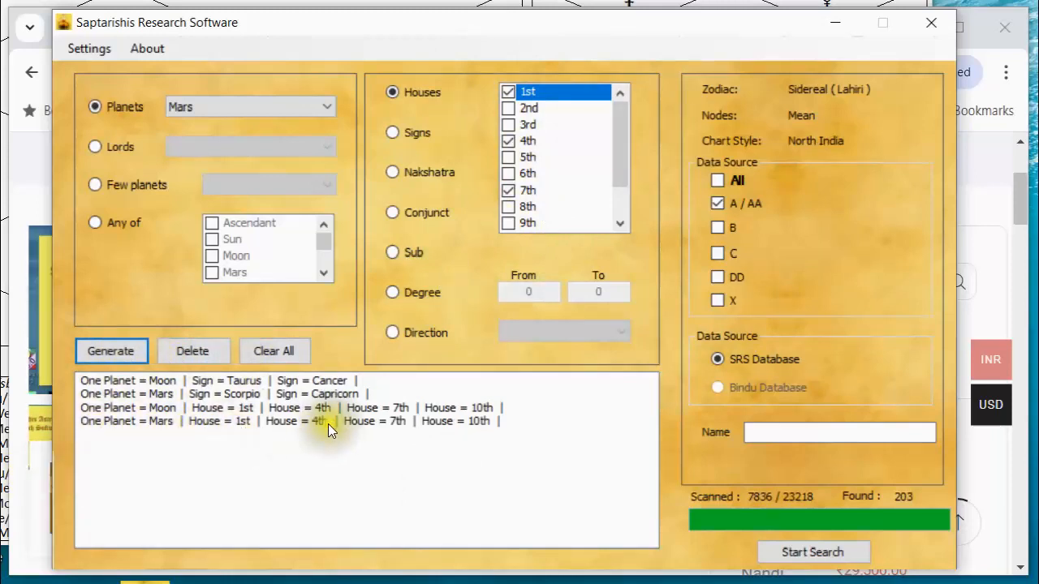
Run the search with all four Moon and Mars conditions and view the charts in result rows 2, 3, 5 and 11.
{"action": "left_click", "coordinate": [229, 418]}
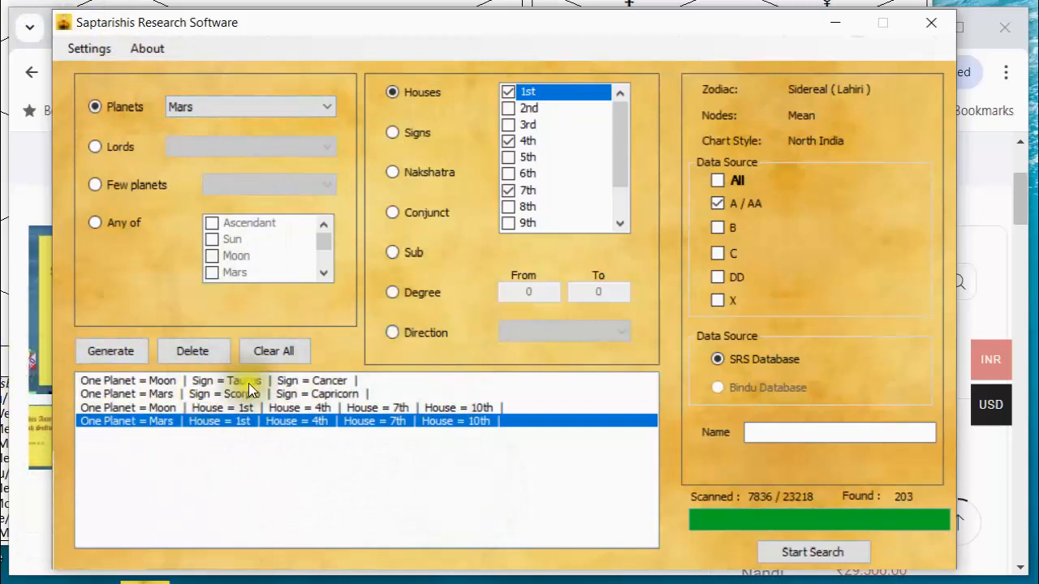
{"action": "left_click", "coordinate": [807, 552]}
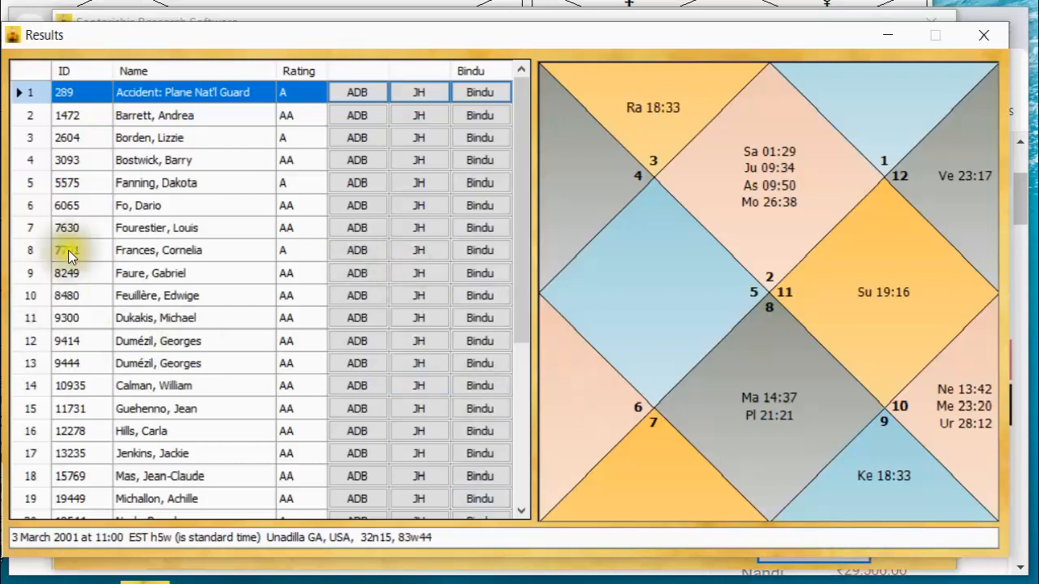
{"action": "left_click", "coordinate": [178, 113]}
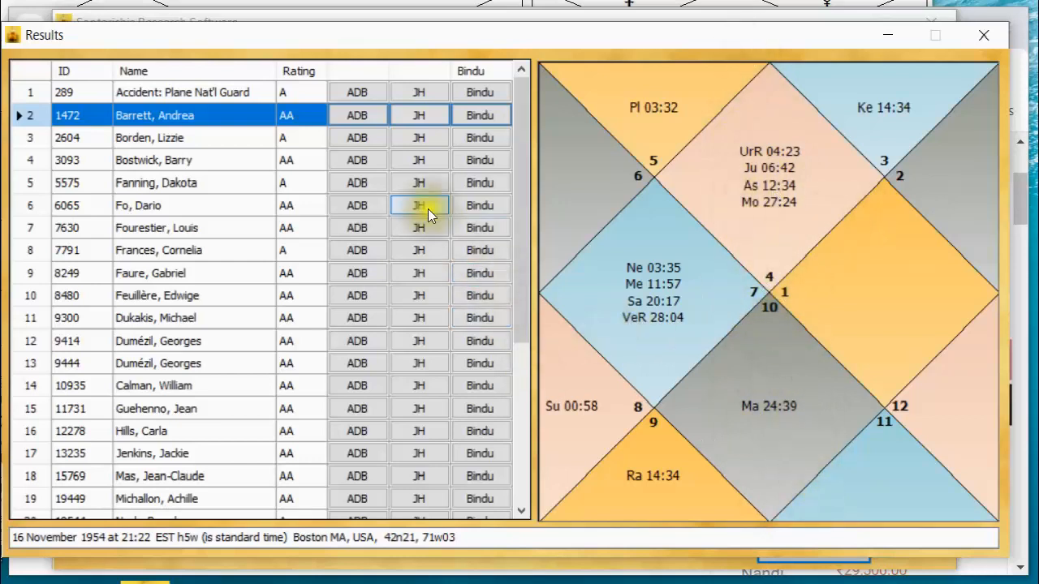
{"action": "left_click", "coordinate": [163, 136]}
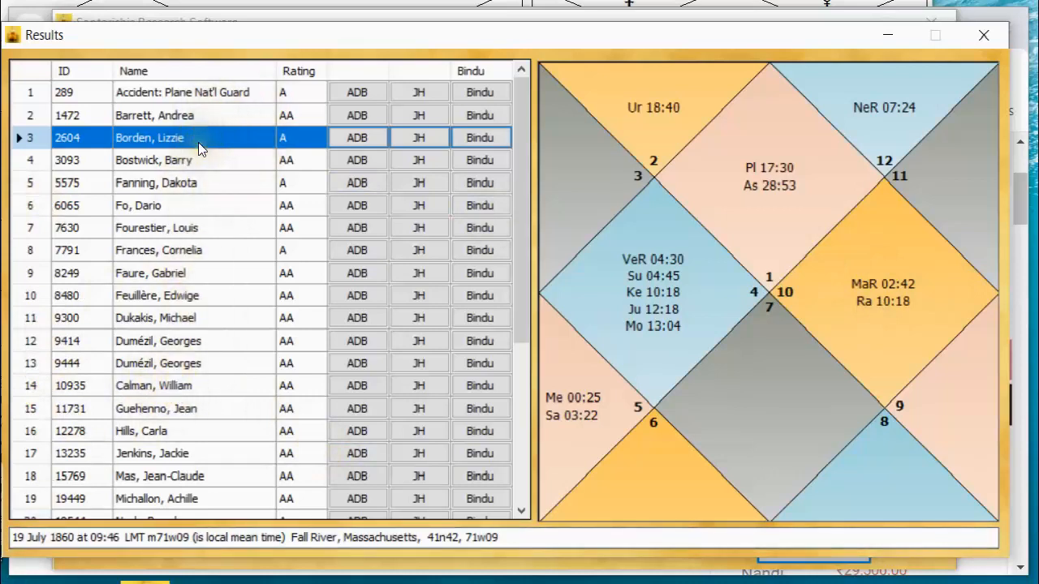
{"action": "left_click", "coordinate": [184, 179]}
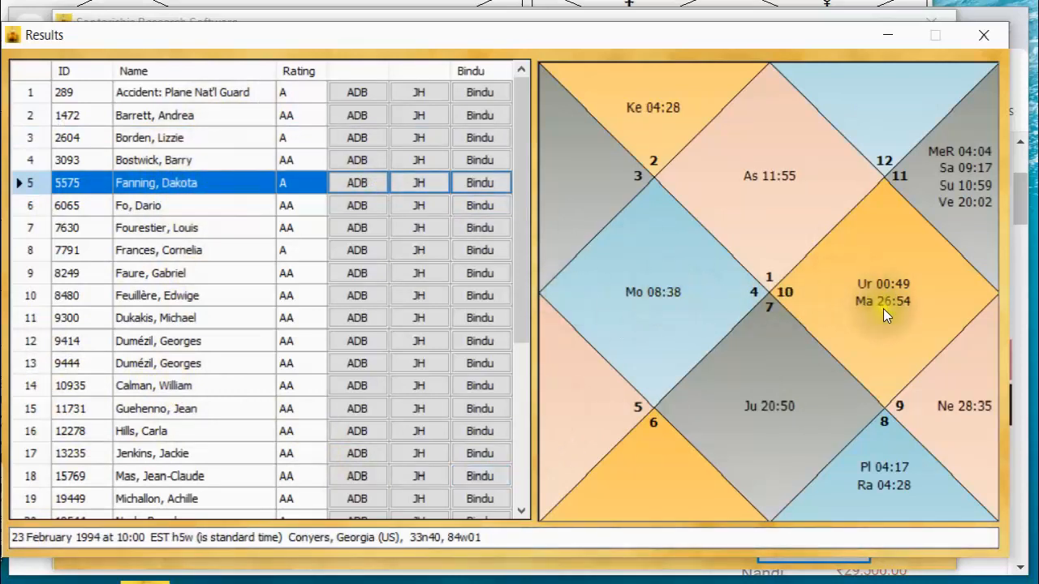
{"action": "left_click", "coordinate": [194, 317]}
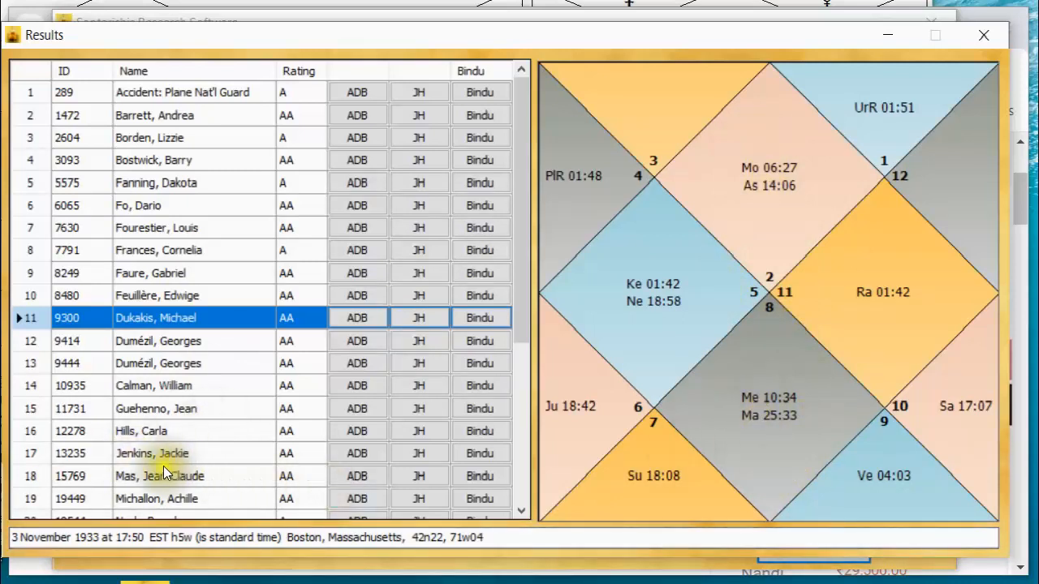
Examine the full results list from start to end, viewing the charts in rows 29 and 5.
{"action": "left_click", "coordinate": [520, 511]}
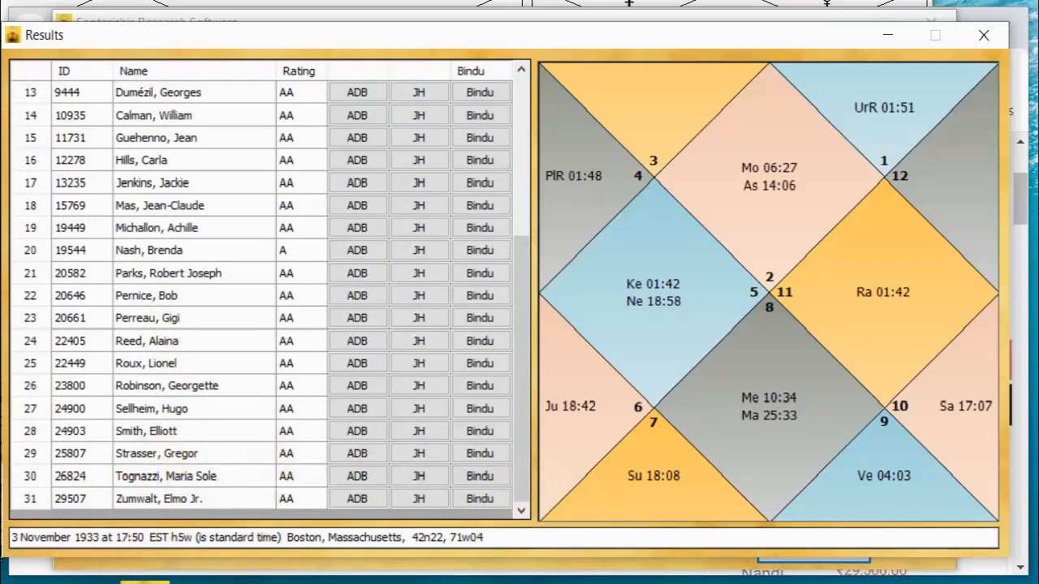
{"action": "left_click", "coordinate": [182, 452]}
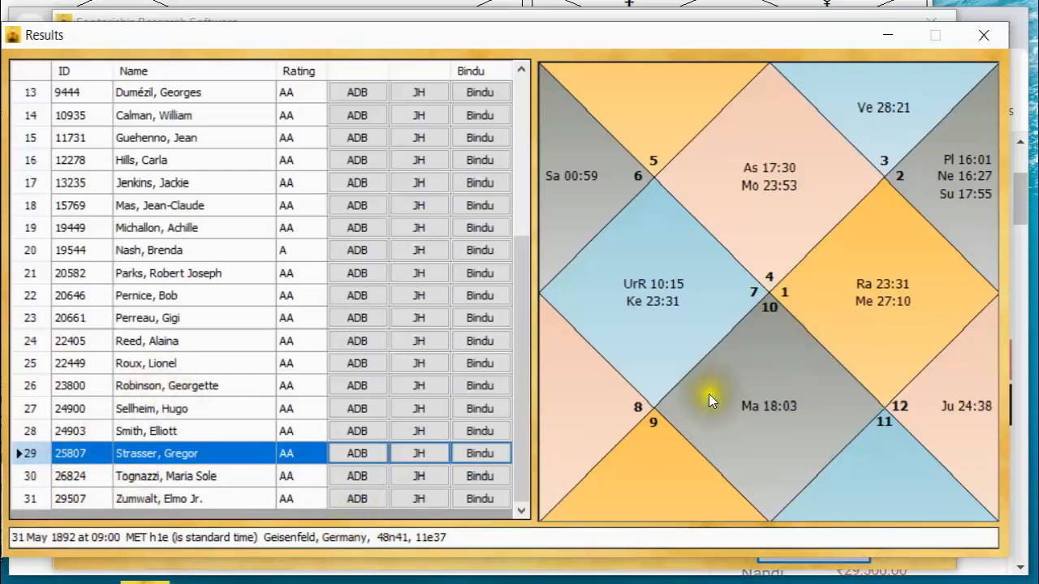
{"action": "left_click_drag", "start_coordinate": [522, 297], "coordinate": [500, 89]}
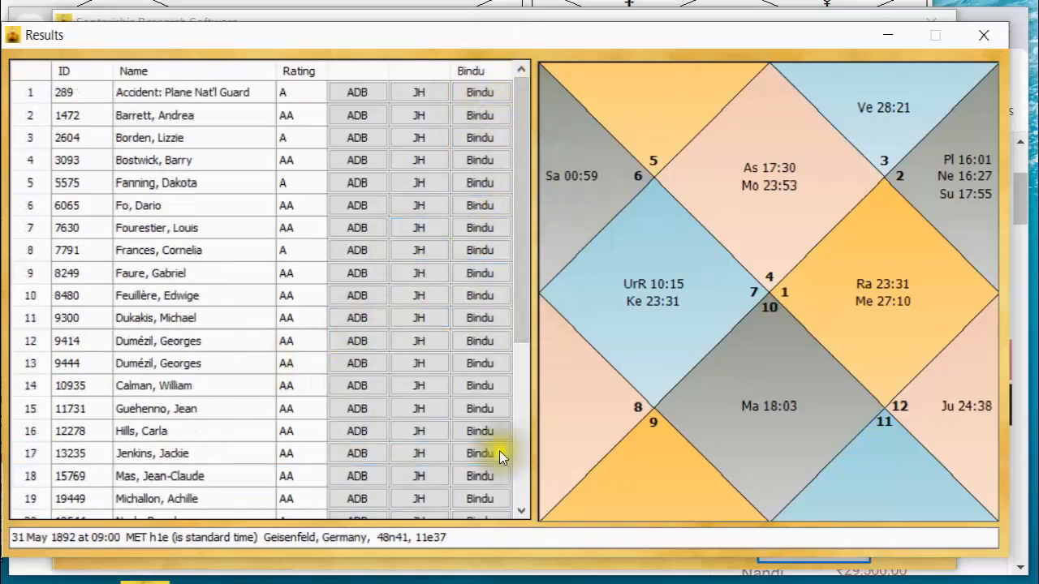
{"action": "left_click_drag", "start_coordinate": [522, 318], "coordinate": [537, 478]}
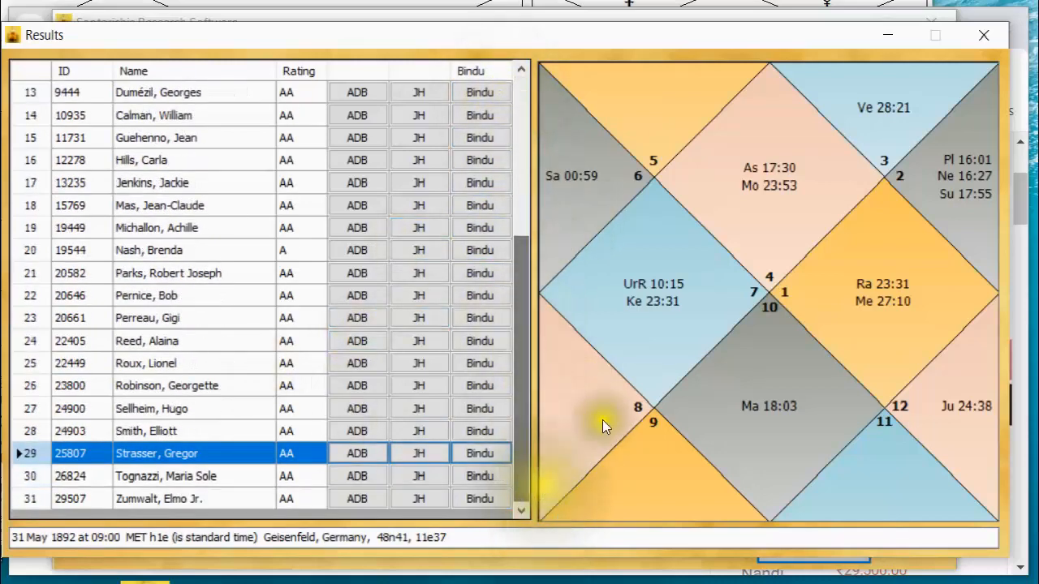
{"action": "left_click_drag", "start_coordinate": [529, 294], "coordinate": [543, 117]}
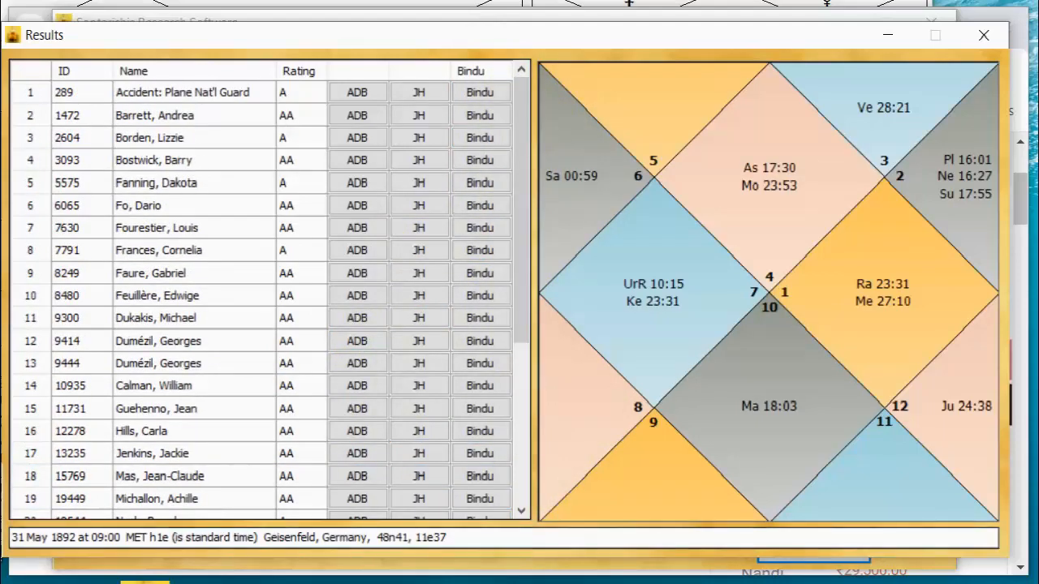
{"action": "left_click", "coordinate": [174, 184]}
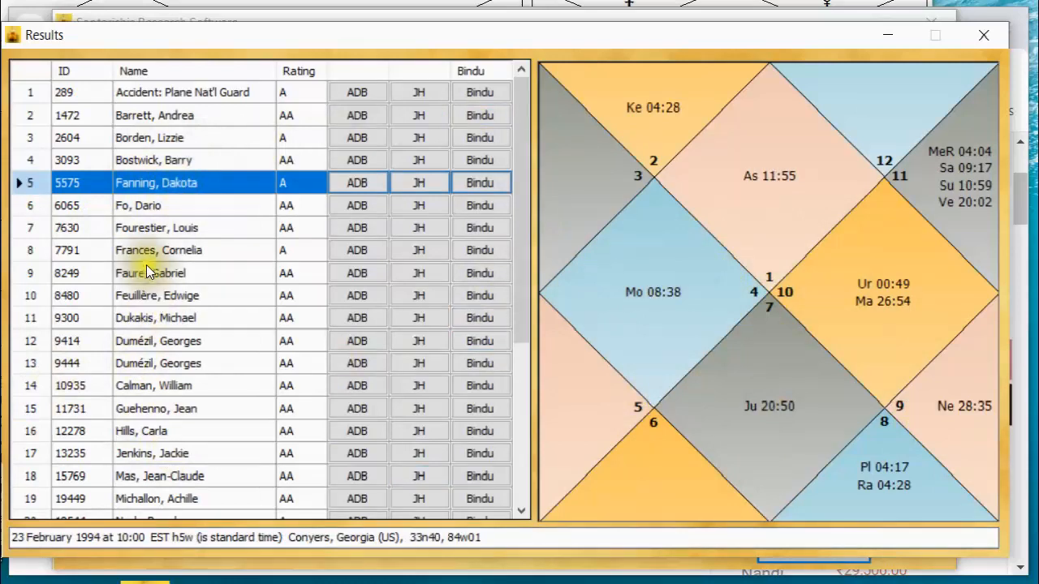
View the chart in result row 3 and open its Save Chart dialog, closing it without saving.
{"action": "left_click", "coordinate": [228, 133]}
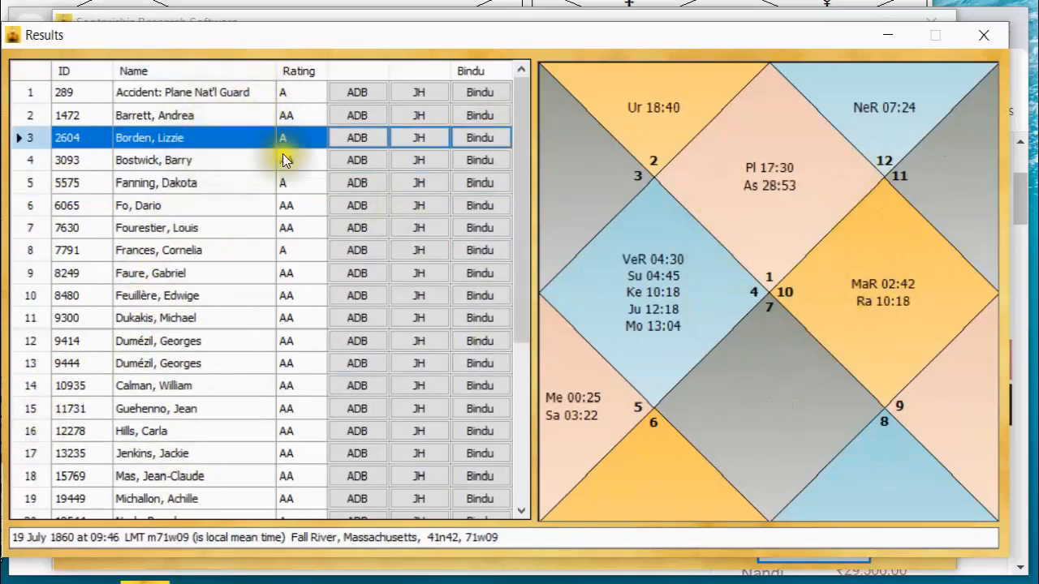
{"action": "right_click", "coordinate": [750, 219]}
{"action": "left_click", "coordinate": [764, 231]}
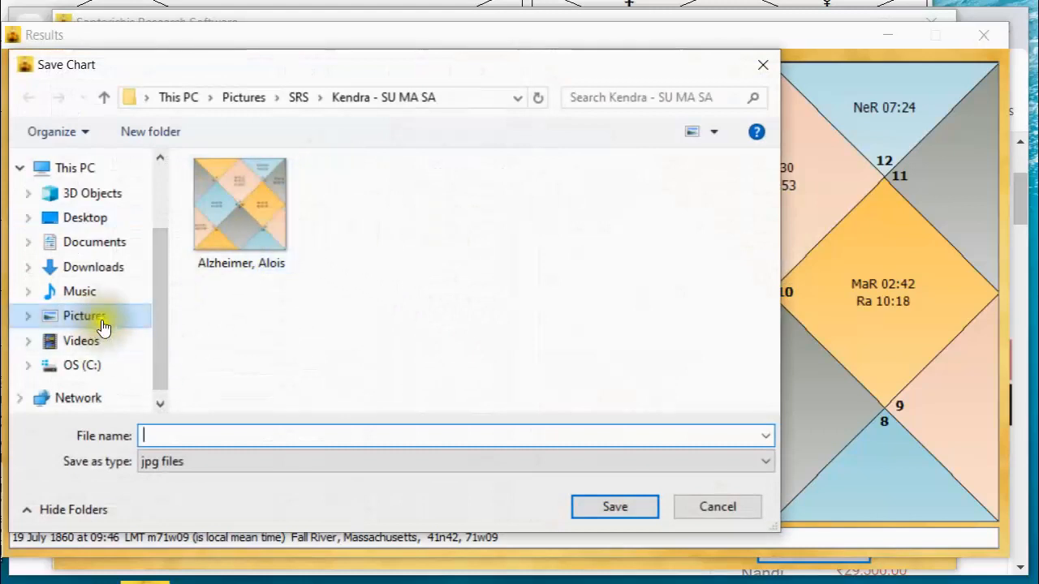
{"action": "left_click", "coordinate": [757, 68]}
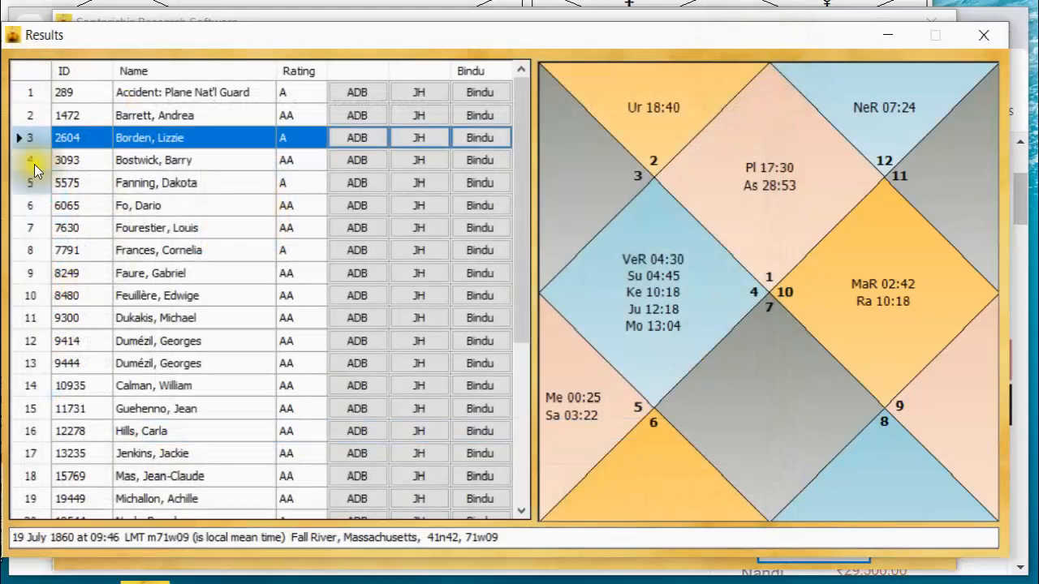
Copy the whole results table into the blank Excel sheet starting in column F, and undo the paste.
{"action": "scroll", "coordinate": [206, 341], "scroll_direction": "down", "scroll_amount": 4}
{"action": "scroll", "coordinate": [206, 341], "scroll_direction": "up", "scroll_amount": 4}
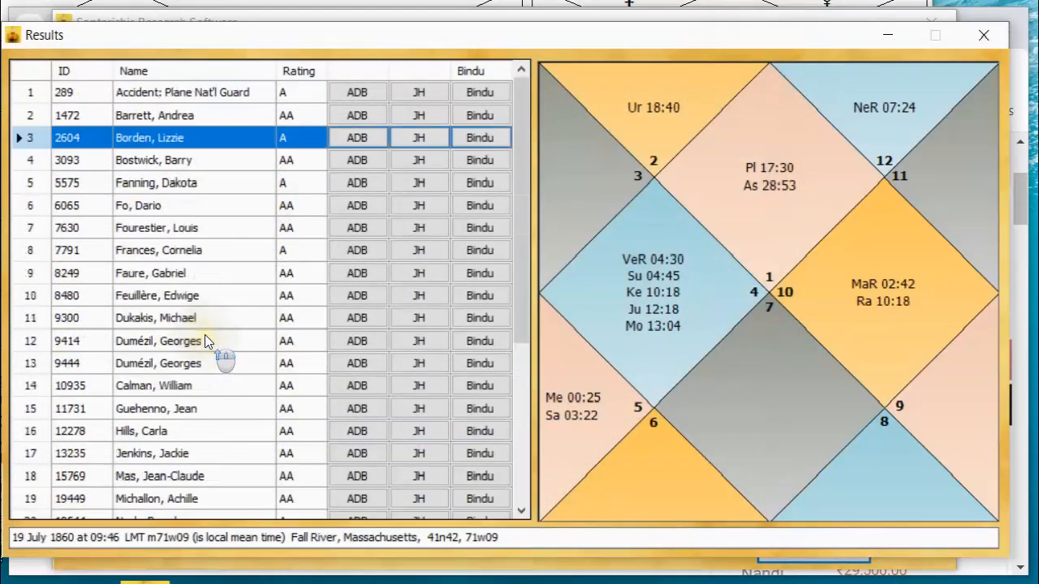
{"action": "left_click", "coordinate": [27, 69]}
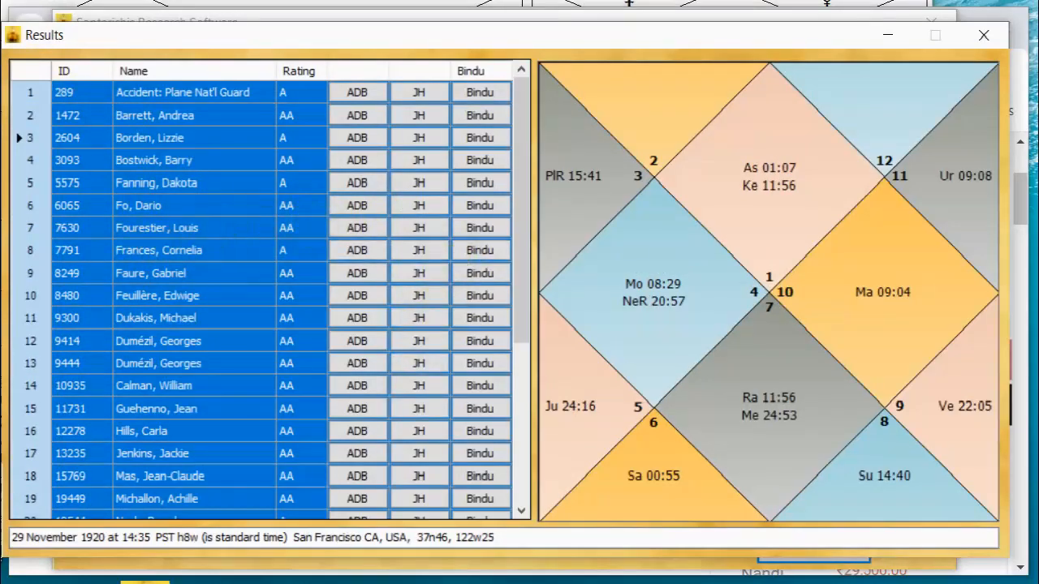
{"action": "key", "text": "alt+Tab"}
{"action": "key", "text": "alt+Tab"}
{"action": "key", "text": "alt+Tab"}
{"action": "key", "text": "alt+Tab"}
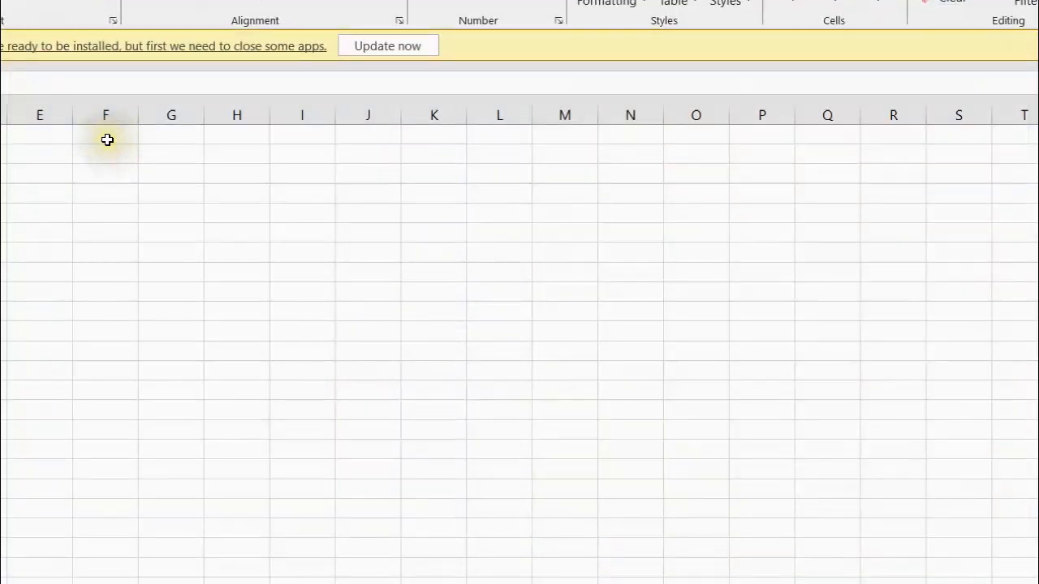
{"action": "left_click", "coordinate": [106, 136]}
{"action": "key", "text": "ctrl+v"}
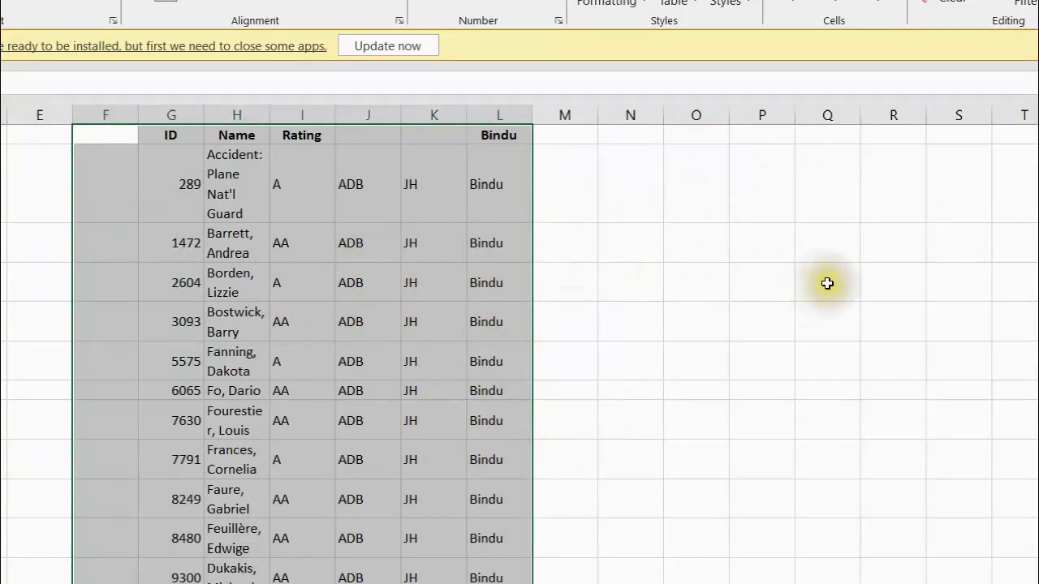
{"action": "key", "text": "ctrl+z"}
{"action": "key", "text": "alt+Tab"}
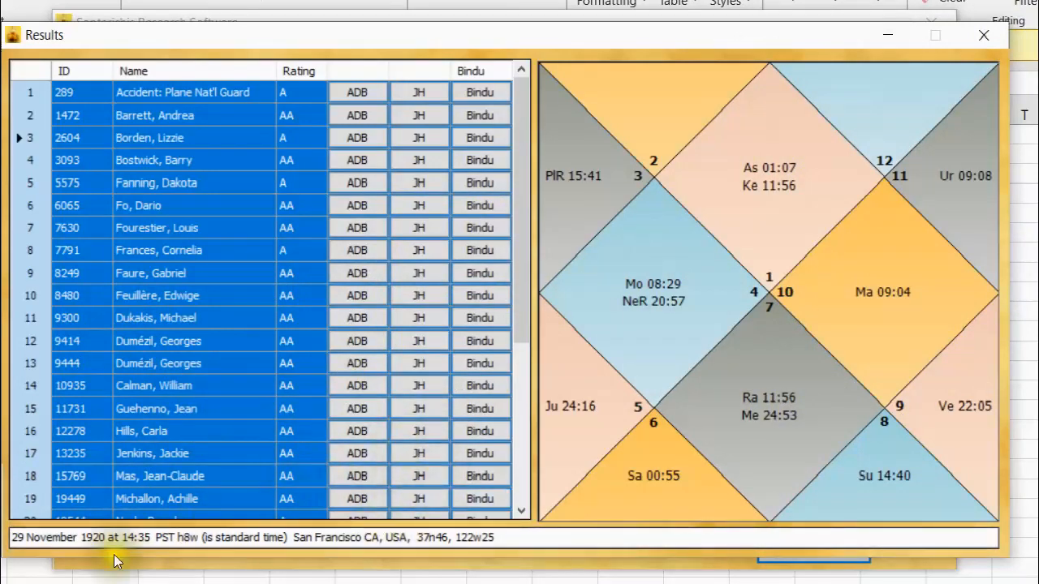
Clear all existing search conditions and generate one for the 1st lord in the 7th house.
{"action": "left_click", "coordinate": [983, 35]}
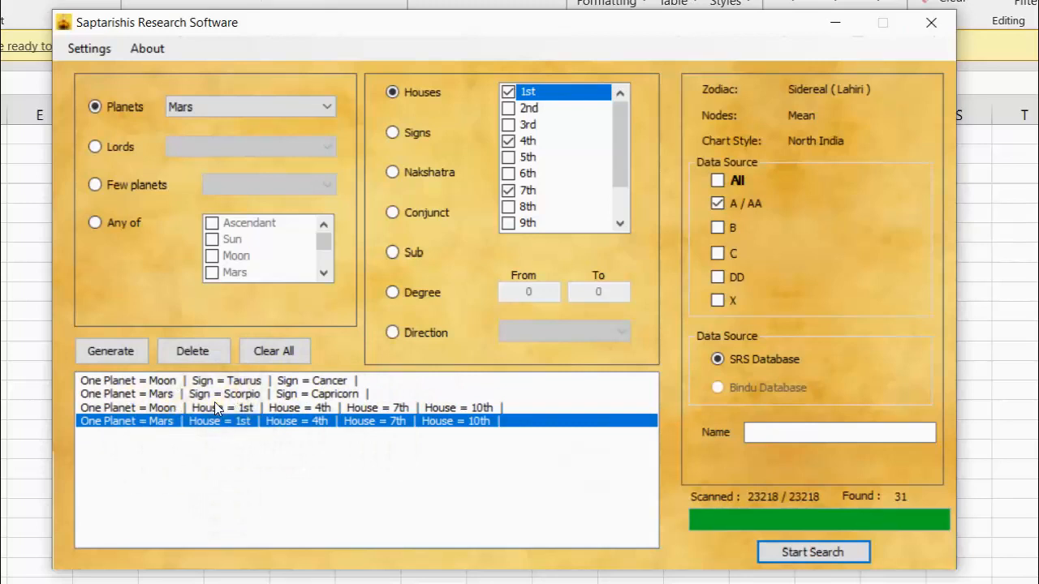
{"action": "left_click", "coordinate": [274, 350]}
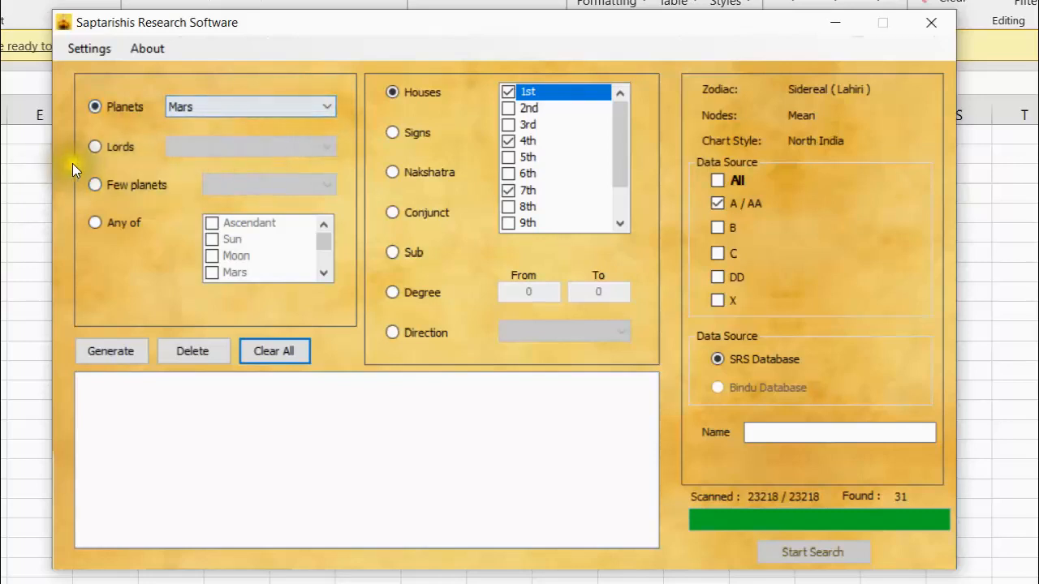
{"action": "left_click", "coordinate": [91, 144]}
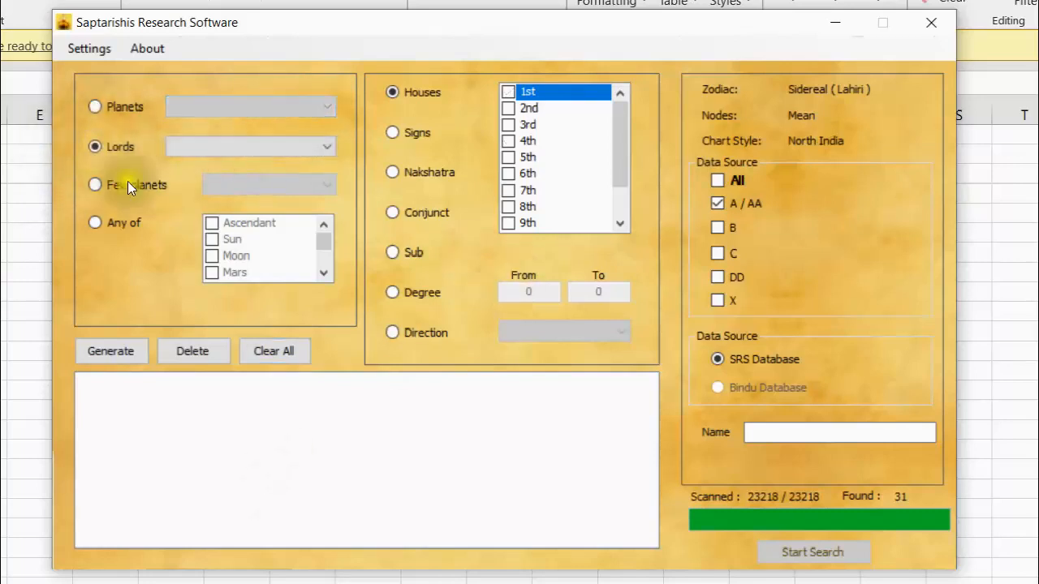
{"action": "left_click", "coordinate": [325, 146]}
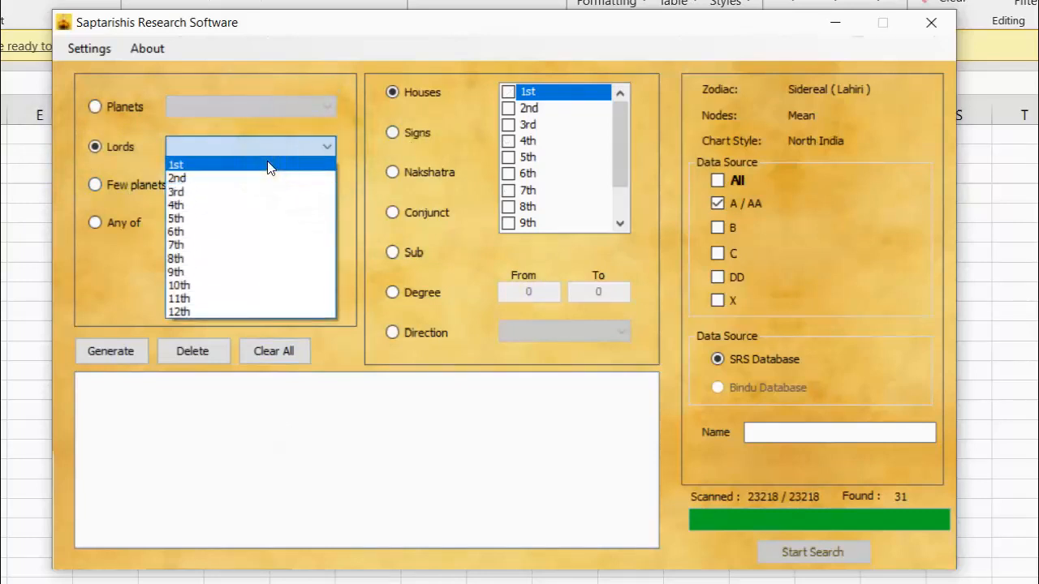
{"action": "left_click", "coordinate": [268, 164]}
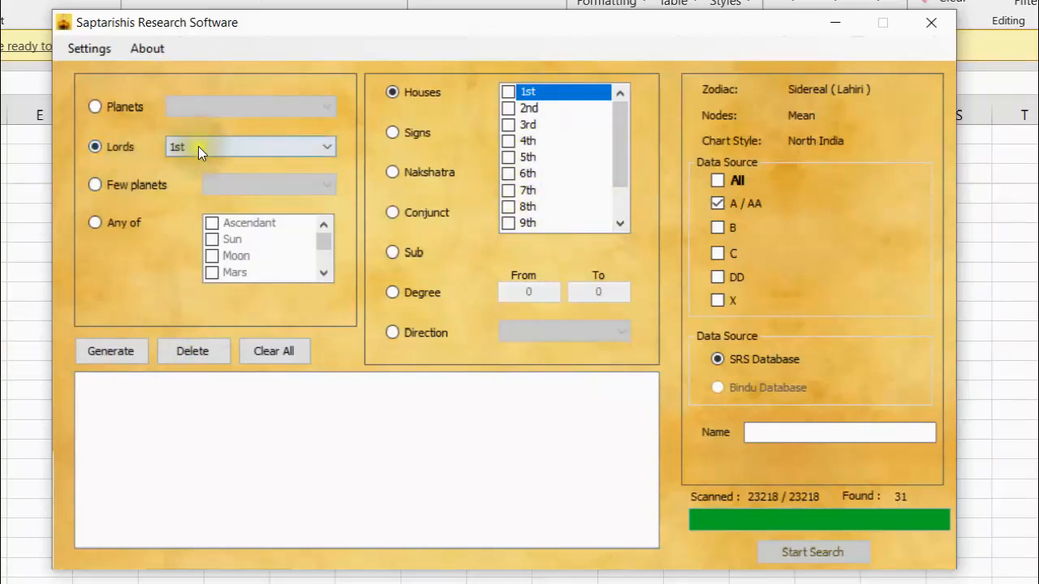
{"action": "left_click", "coordinate": [505, 189]}
{"action": "left_click", "coordinate": [507, 189]}
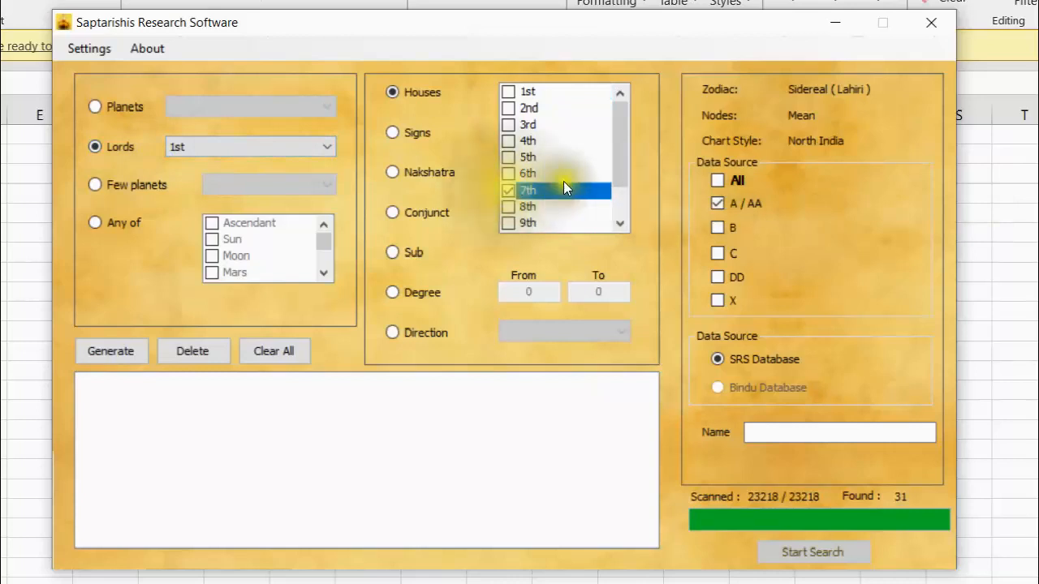
{"action": "left_click", "coordinate": [127, 351]}
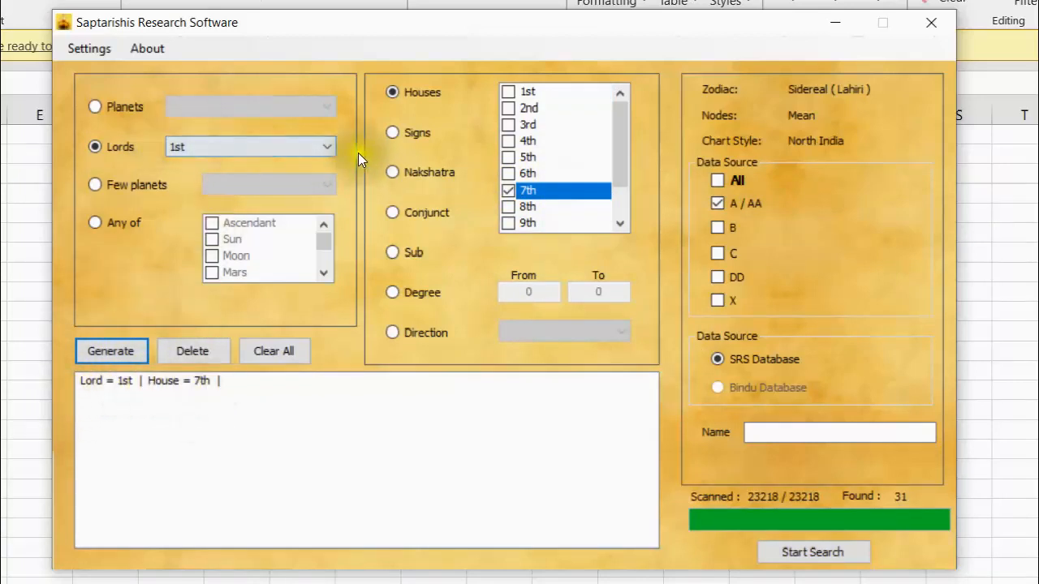
Generate a search condition for the 7th lord in the 1st house.
{"action": "left_click", "coordinate": [324, 146]}
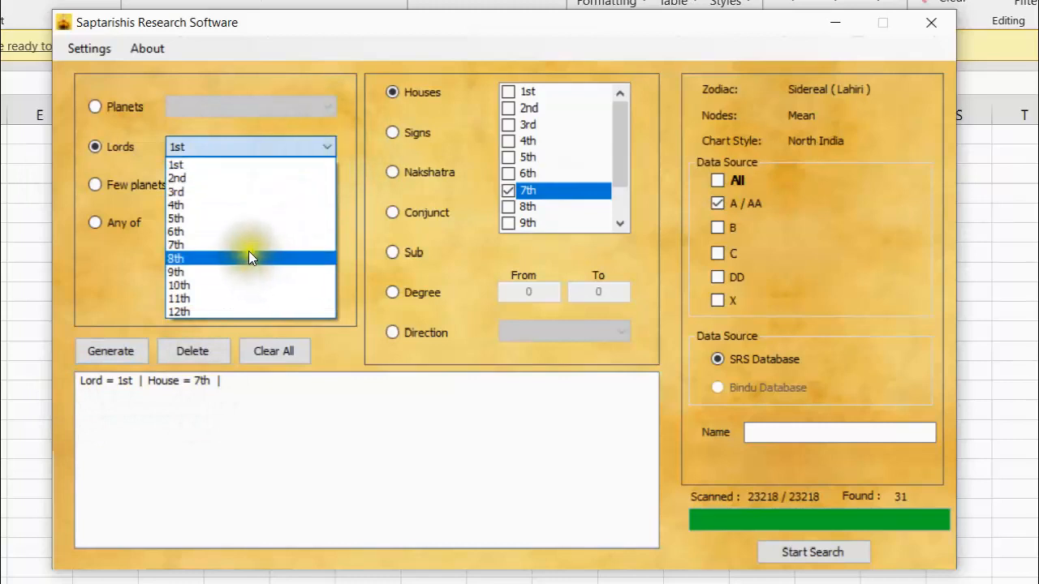
{"action": "left_click", "coordinate": [243, 244]}
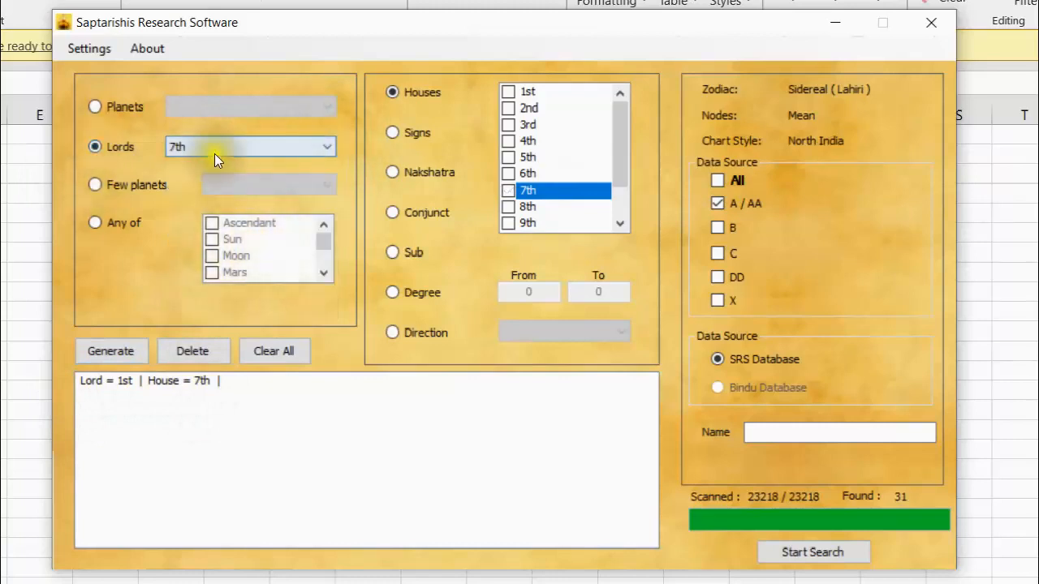
{"action": "left_click", "coordinate": [504, 94]}
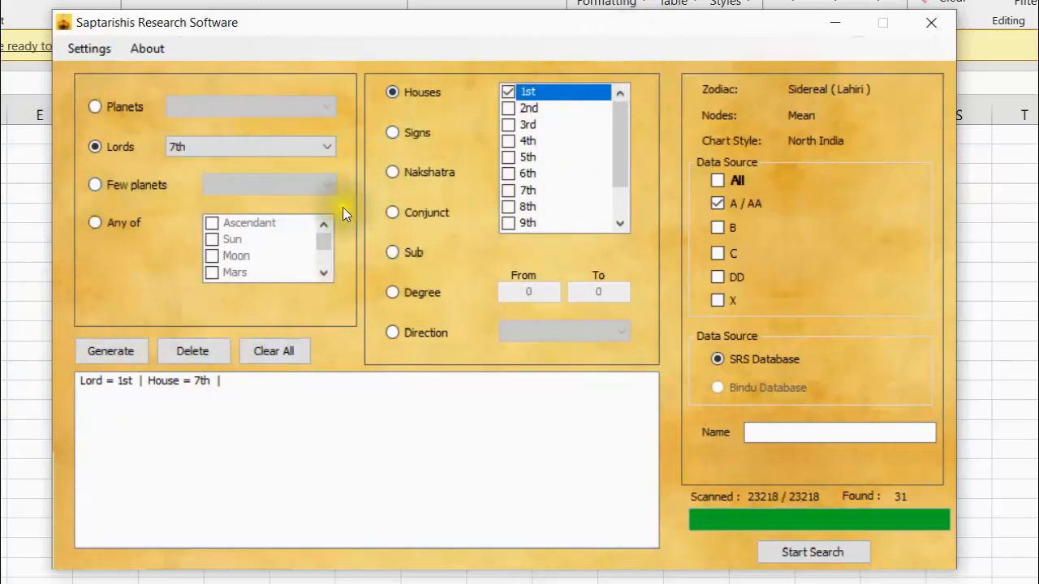
{"action": "left_click", "coordinate": [126, 347]}
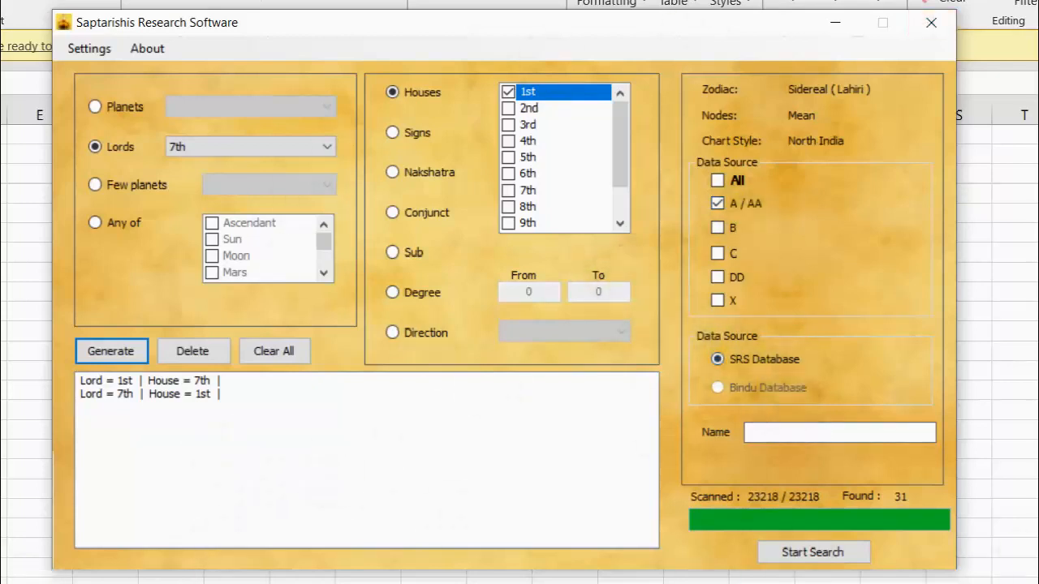
Run the search with both lord conditions and view the charts in result rows 3, 6, 9 and 13.
{"action": "left_click", "coordinate": [816, 553]}
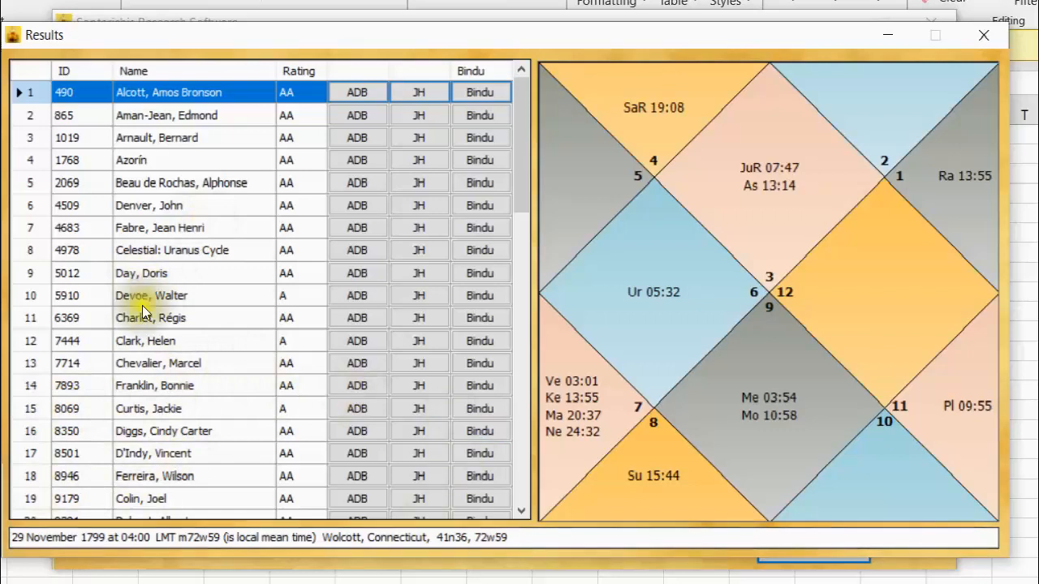
{"action": "left_click", "coordinate": [158, 137]}
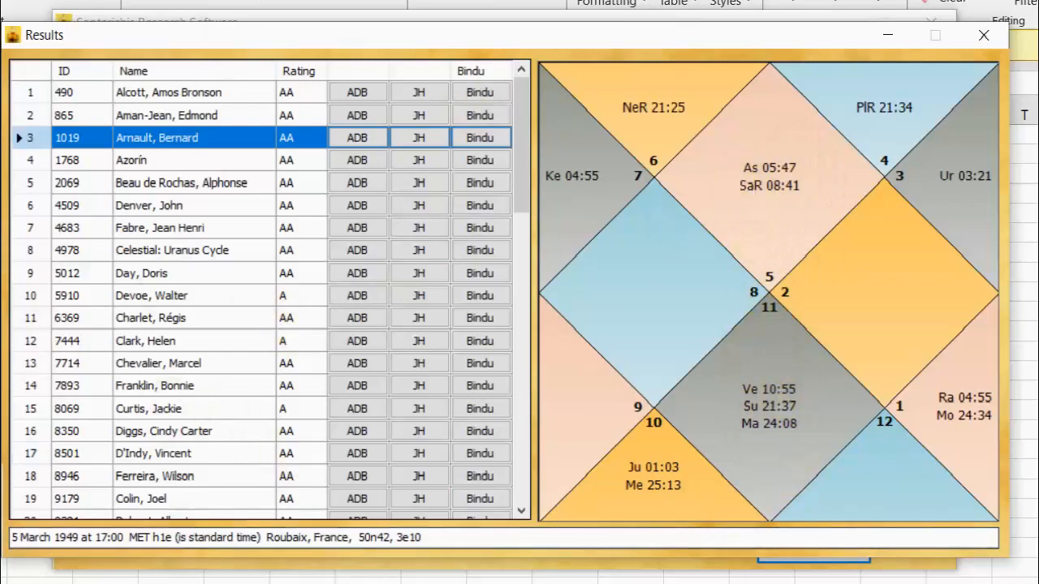
{"action": "left_click", "coordinate": [167, 202]}
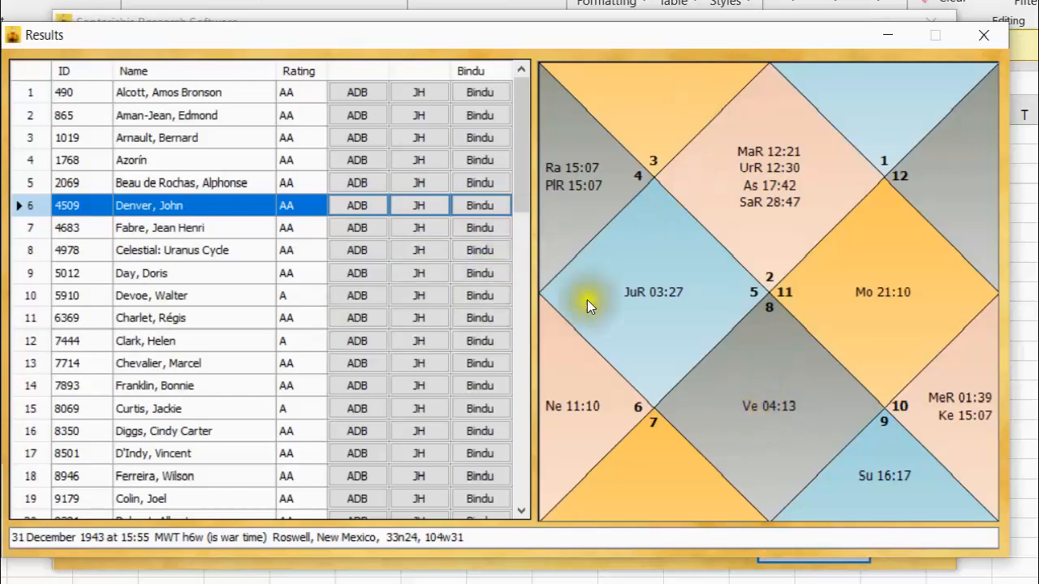
{"action": "left_click", "coordinate": [193, 273]}
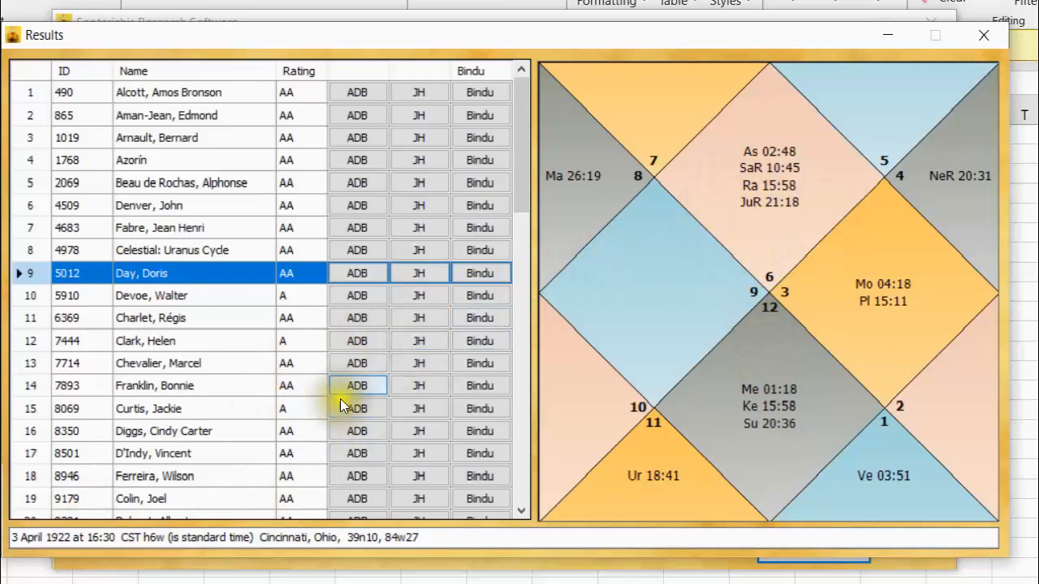
{"action": "left_click", "coordinate": [172, 359]}
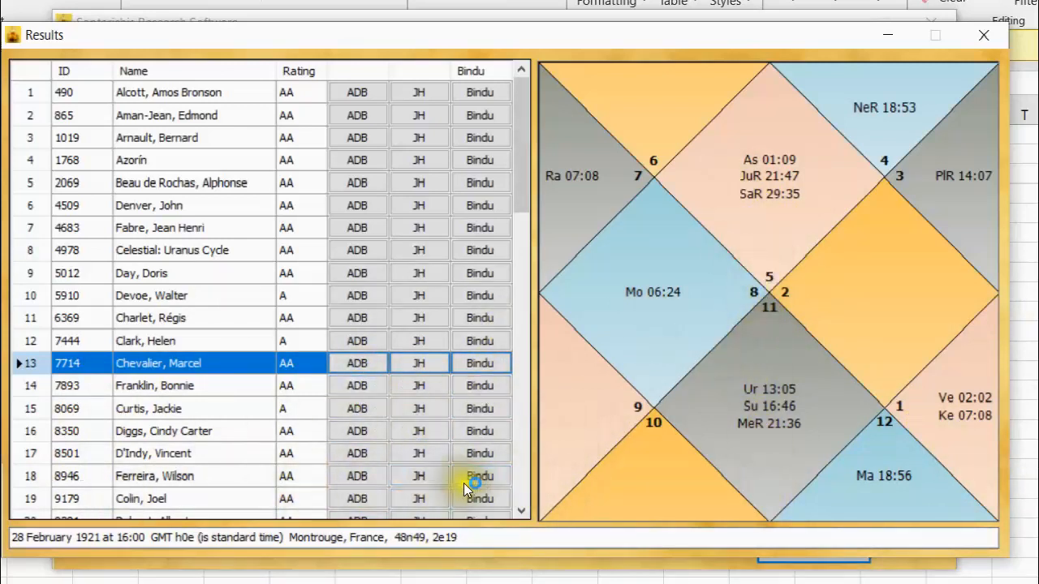
Save the chart in result row 23 as a jpg file named "Gandhi, Indira" in the Kendra - SU MA SA folder.
{"action": "left_click", "coordinate": [522, 480]}
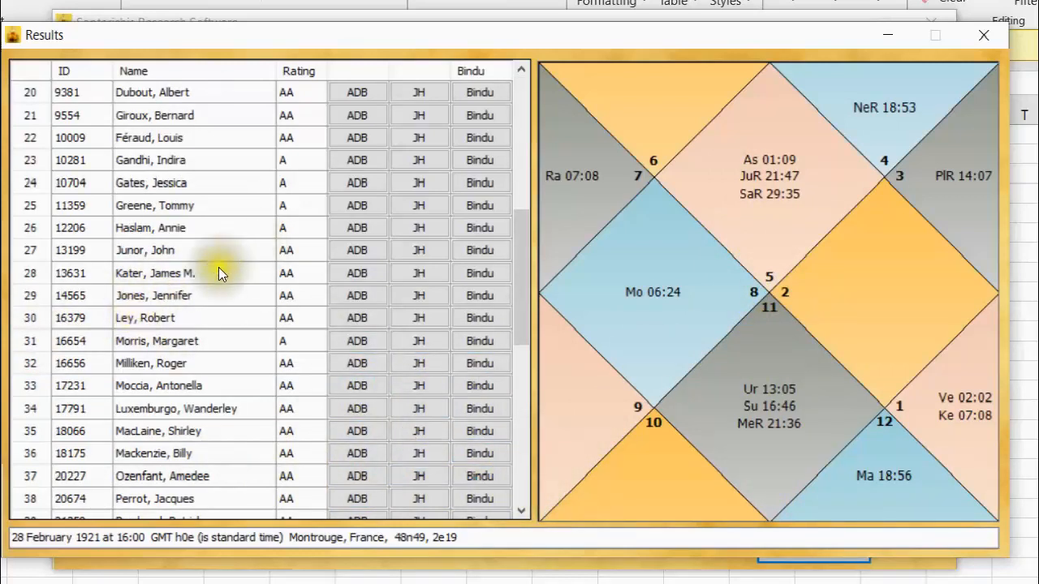
{"action": "left_click", "coordinate": [139, 157]}
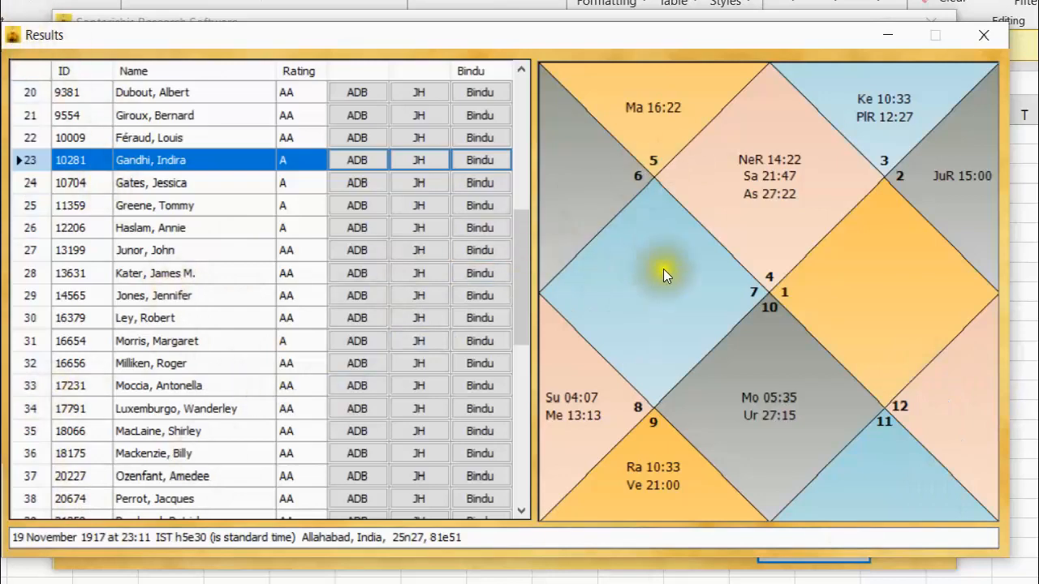
{"action": "right_click", "coordinate": [682, 258]}
{"action": "left_click", "coordinate": [708, 272]}
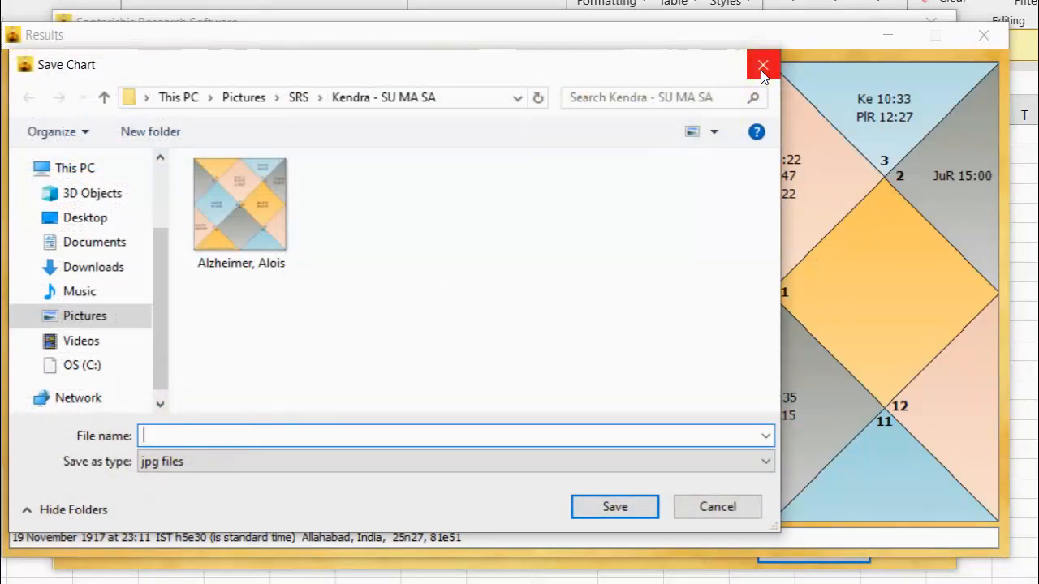
{"action": "type", "text": "Ind"}
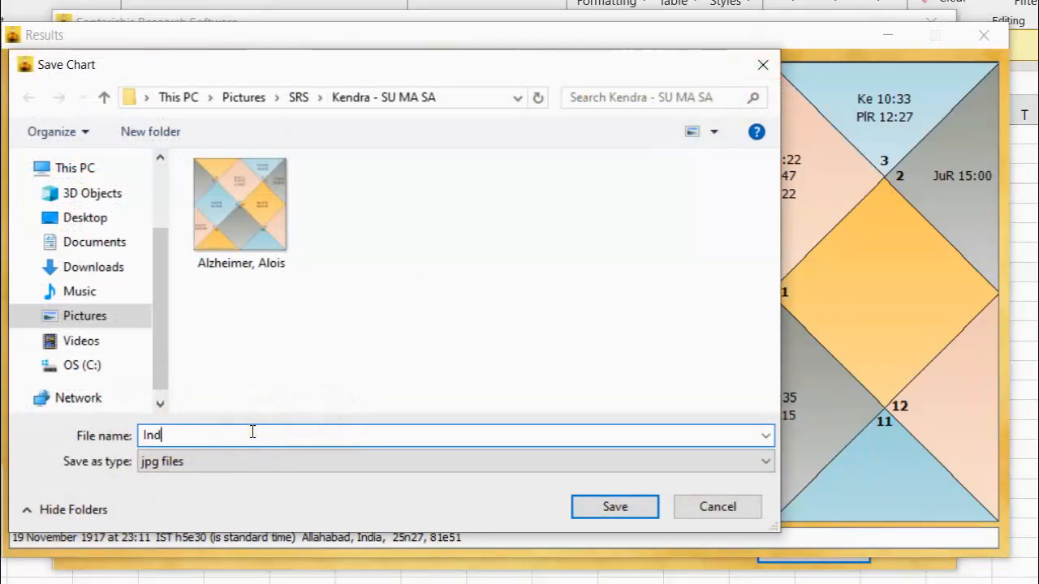
{"action": "key", "text": "BackSpace"}
{"action": "key", "text": "BackSpace"}
{"action": "key", "text": "BackSpace"}
{"action": "type", "text": "Gandhi, Indira"}
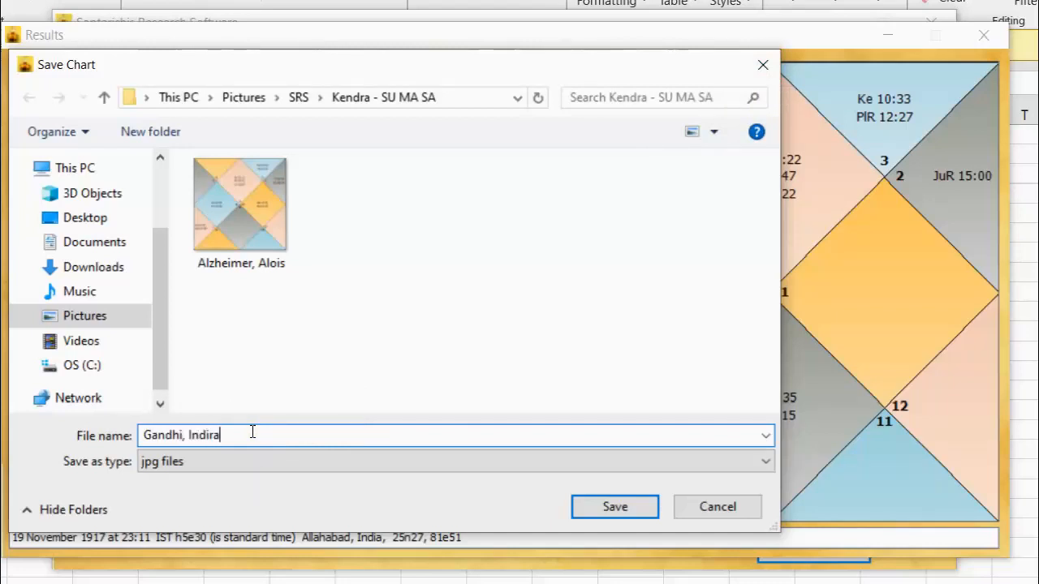
{"action": "left_click", "coordinate": [588, 505]}
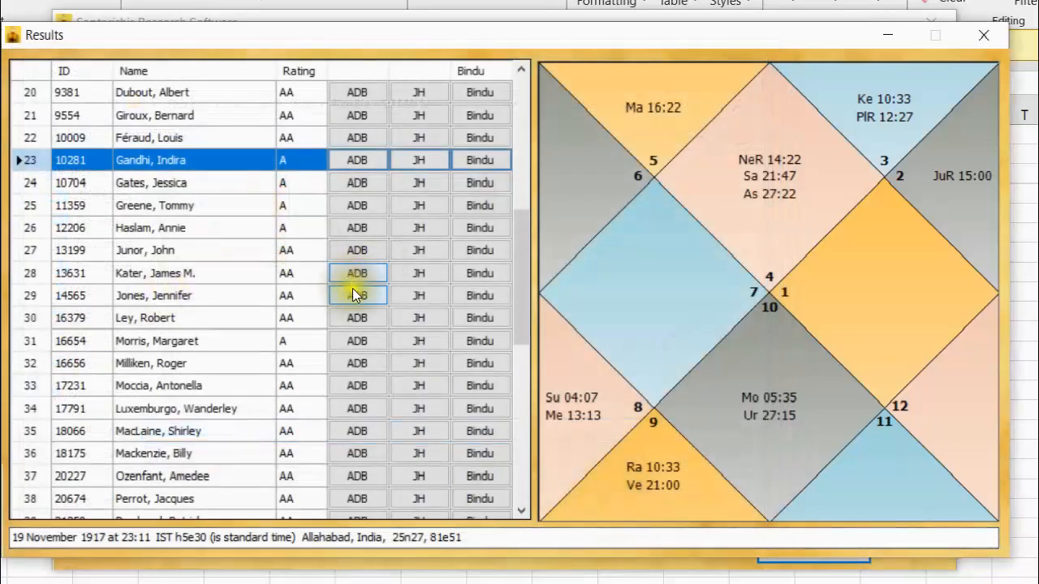
View the chart in result row 9 and open its Save Chart dialog, cancelling without saving.
{"action": "scroll", "coordinate": [145, 158], "scroll_direction": "up", "scroll_amount": 4}
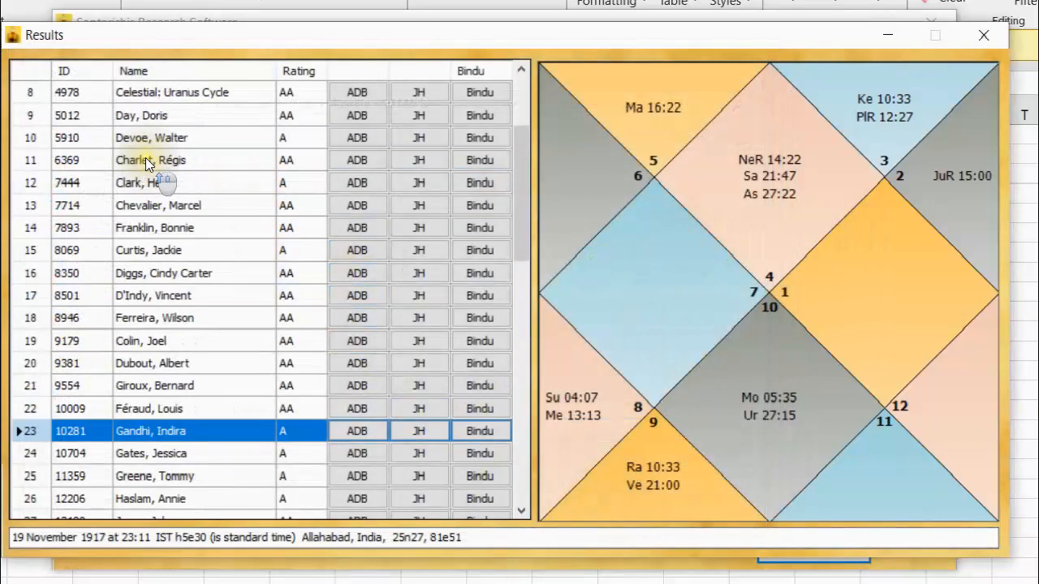
{"action": "left_click", "coordinate": [159, 115]}
{"action": "right_click", "coordinate": [737, 215]}
{"action": "left_click", "coordinate": [758, 227]}
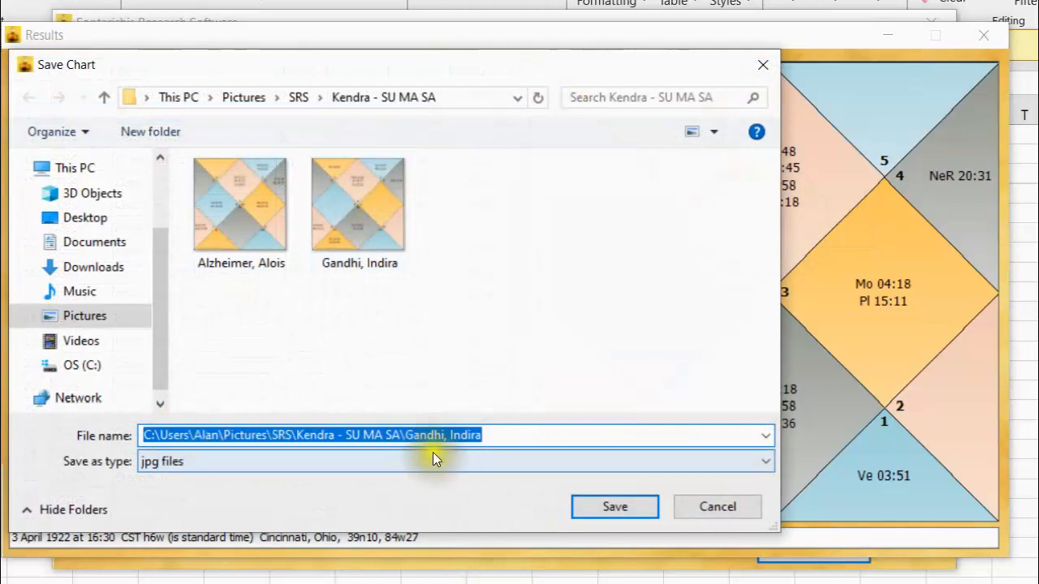
{"action": "left_click", "coordinate": [718, 507]}
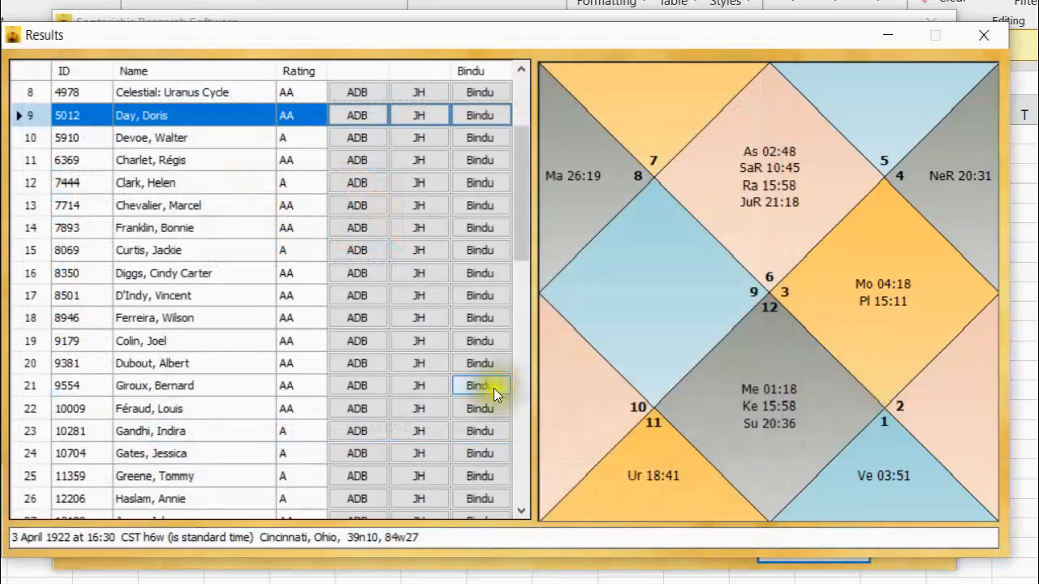
Select all results and check the Save Chart dialog without saving, and close the results.
{"action": "left_click", "coordinate": [22, 67]}
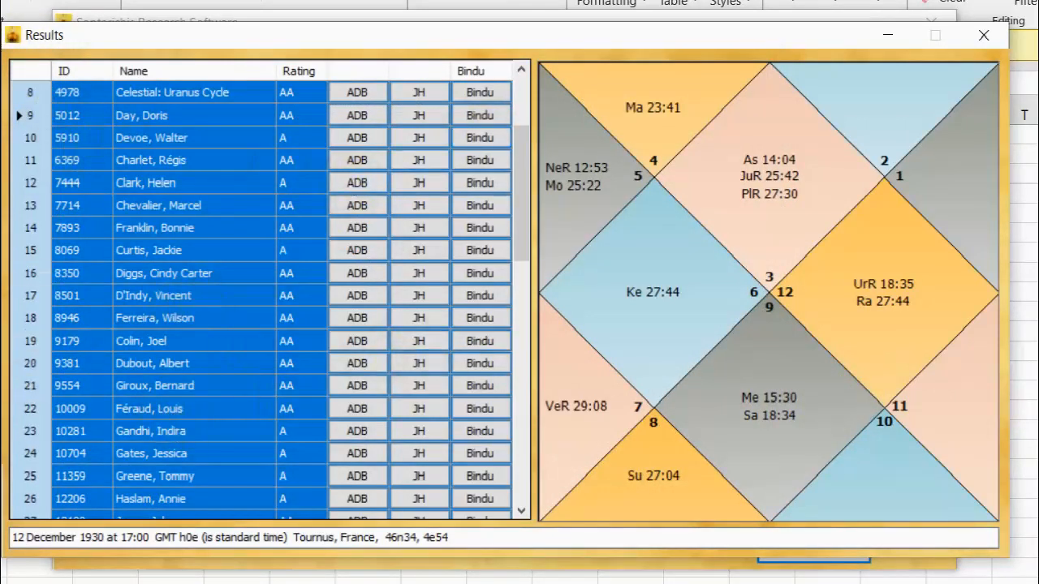
{"action": "right_click", "coordinate": [762, 221]}
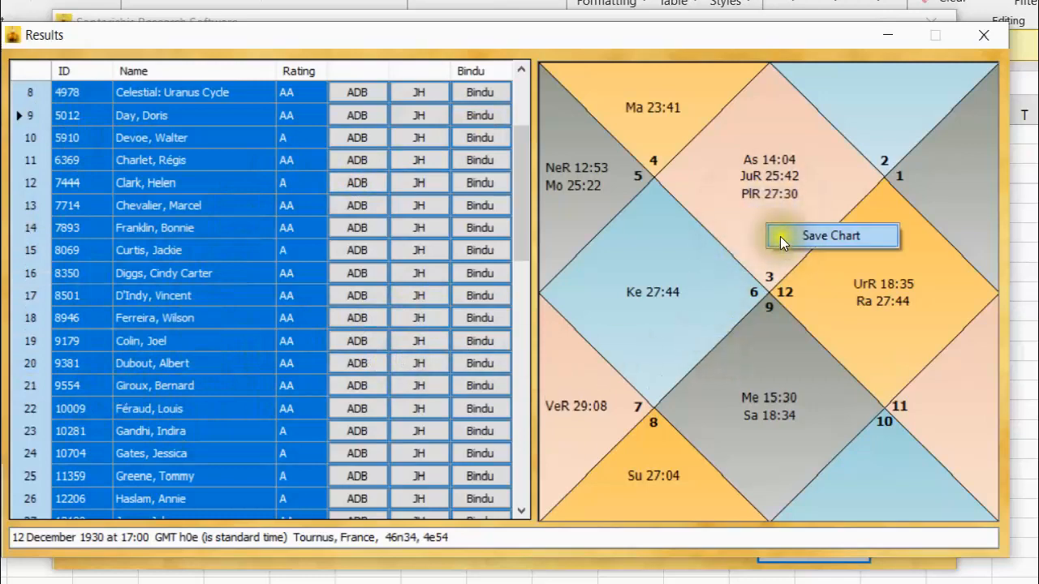
{"action": "left_click", "coordinate": [780, 236]}
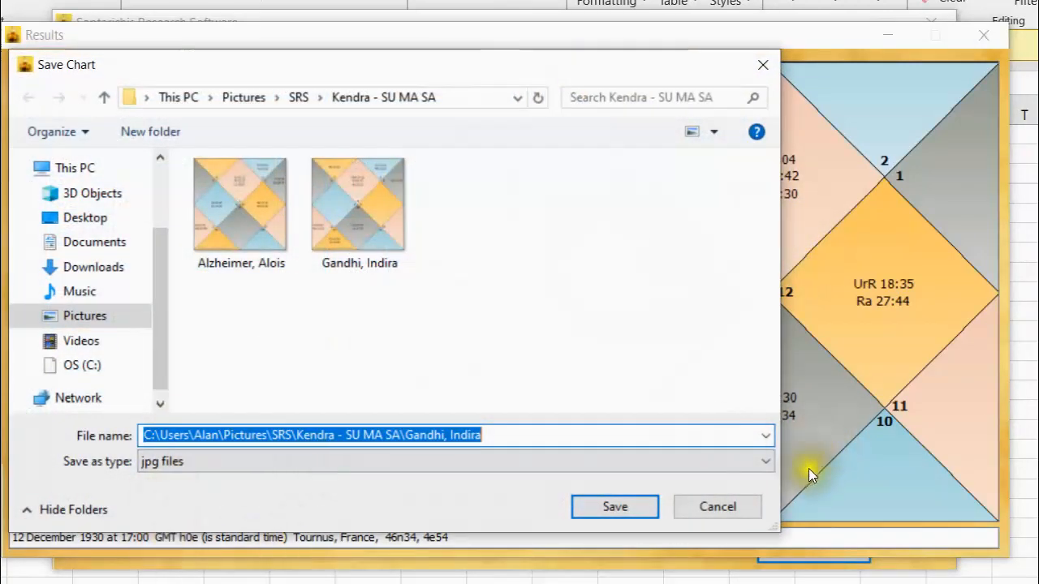
{"action": "left_click", "coordinate": [739, 499]}
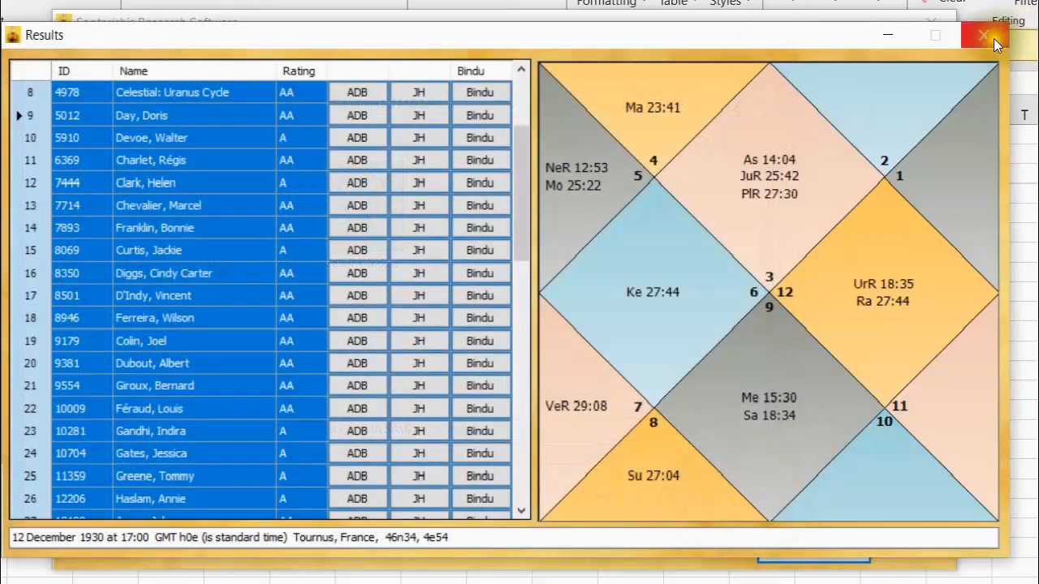
{"action": "left_click", "coordinate": [987, 35]}
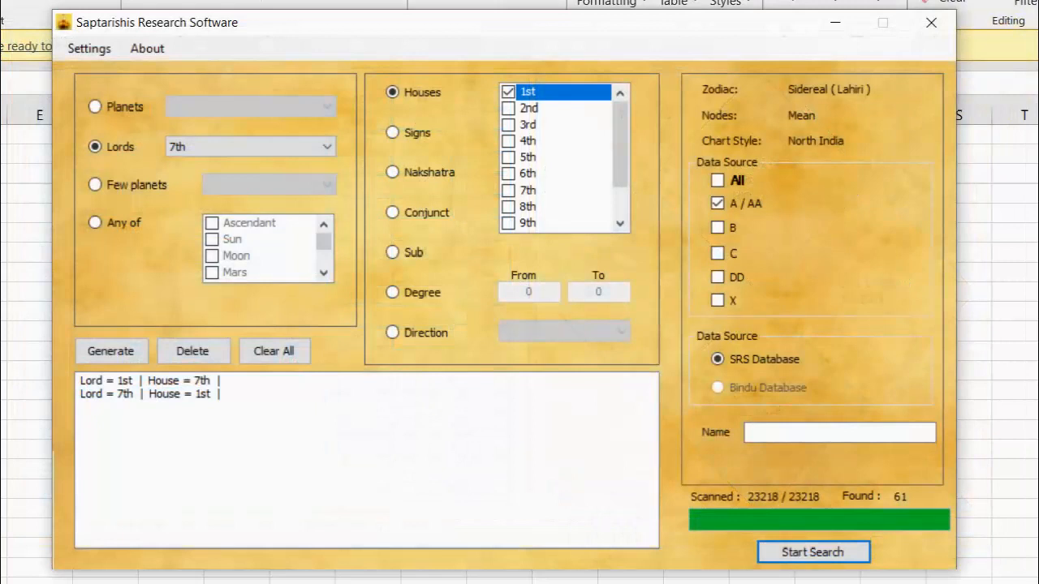
{"action": "mouse_move", "coordinate": [454, 583]}
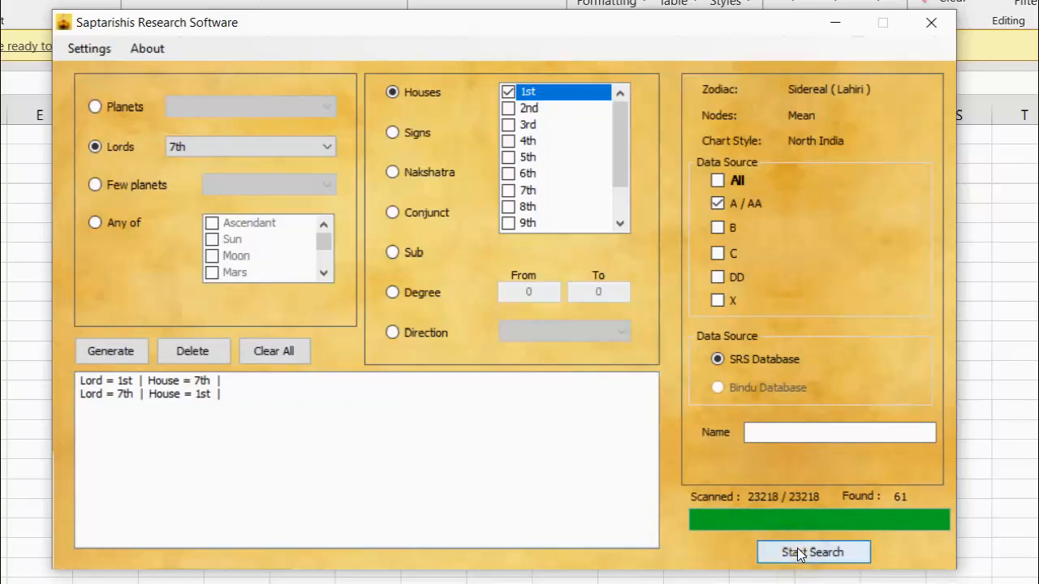
{"action": "key", "text": "alt"}
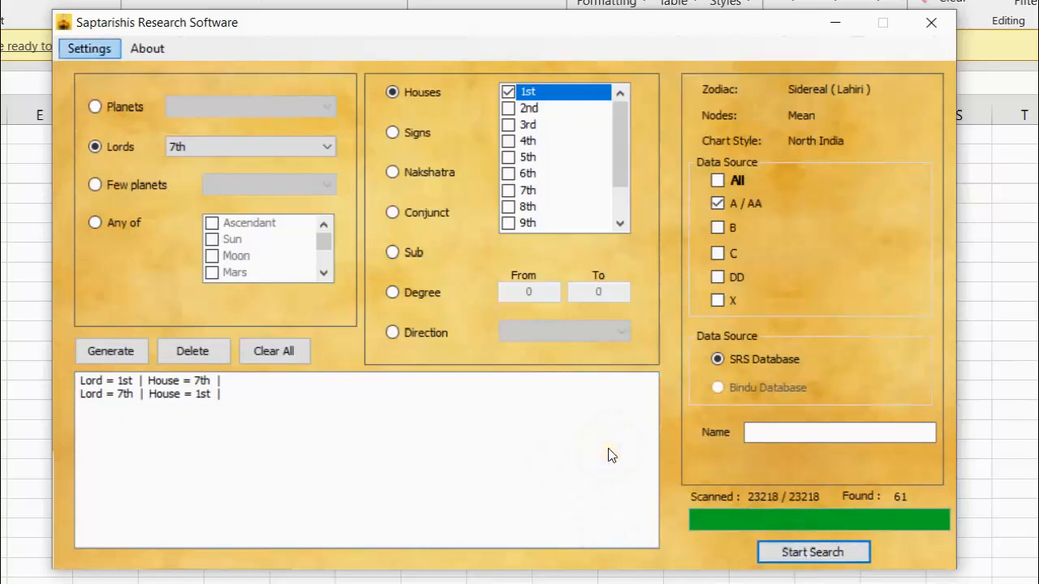